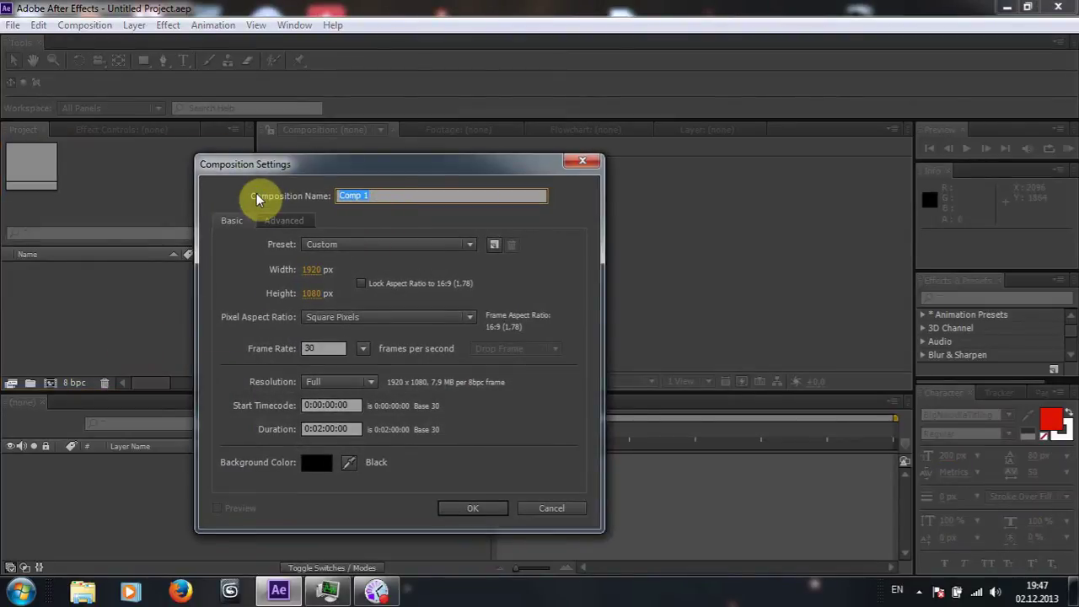
# Create a new 1920 x 1080 composition named 3d text at 30 frames per second
pyautogui.write('3d text')
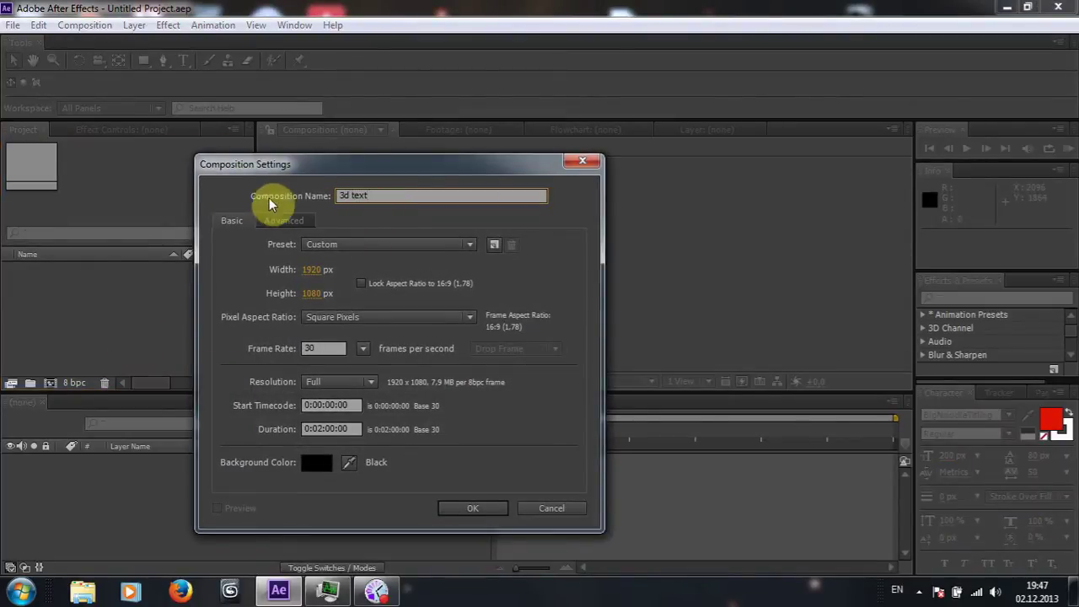
pyautogui.click(348, 263)
pyautogui.click(462, 508)
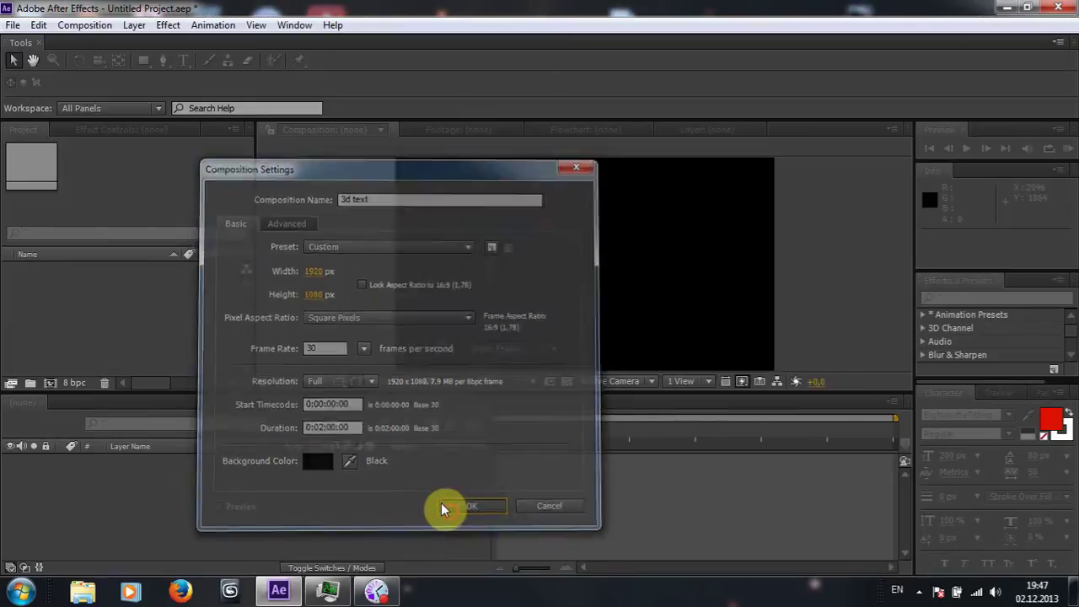
# Add a text layer reading HELLO WORLD and move it to about the centre of the frame
pyautogui.rightClick(346, 478)
pyautogui.moveTo(487, 311)
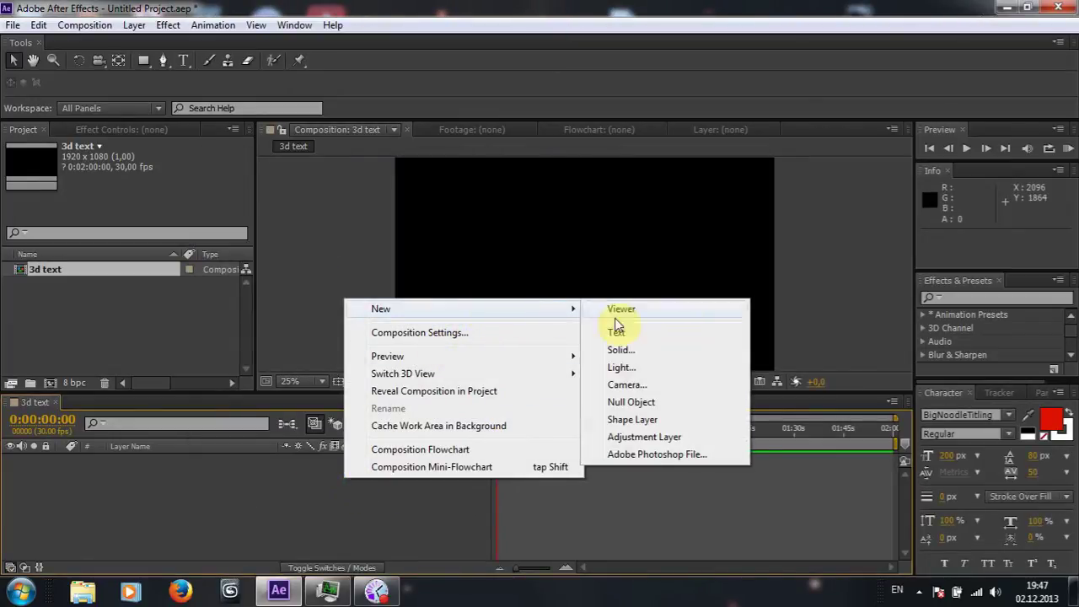
pyautogui.click(619, 331)
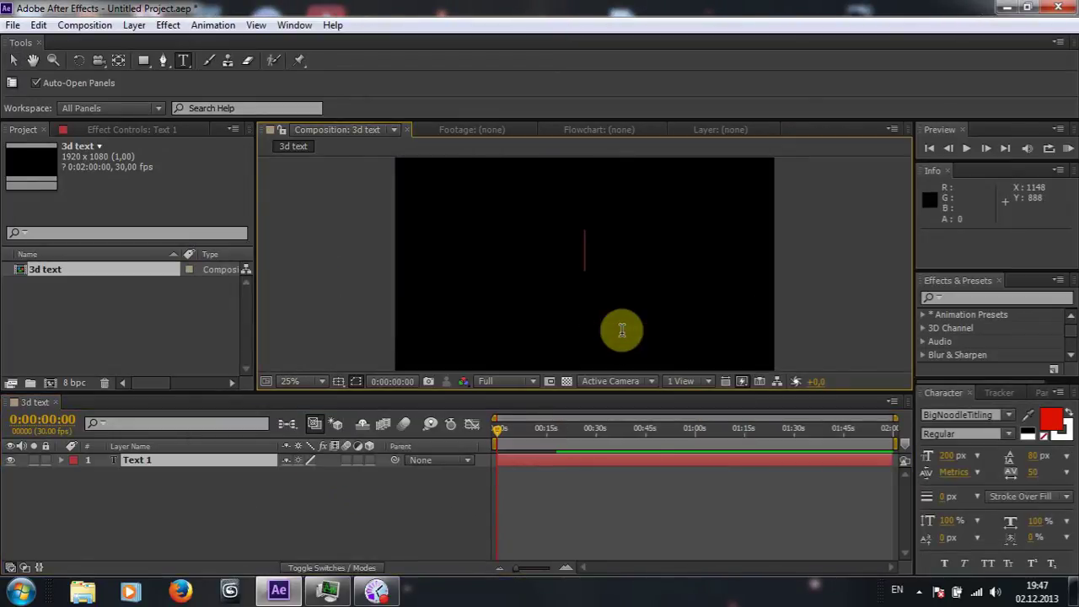
pyautogui.write('HELLO ')
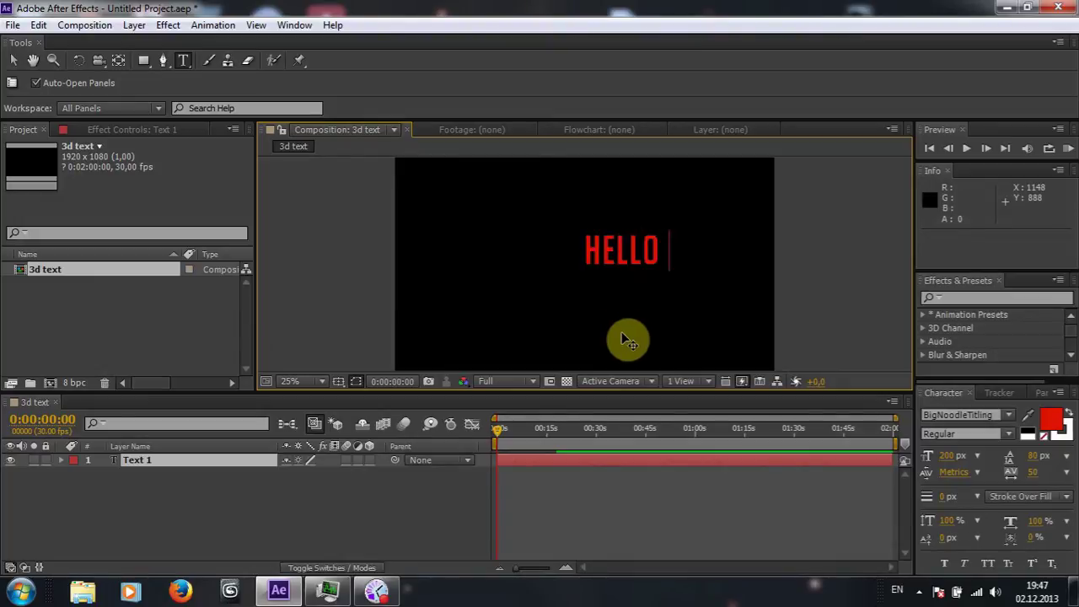
pyautogui.write('W ORLD')
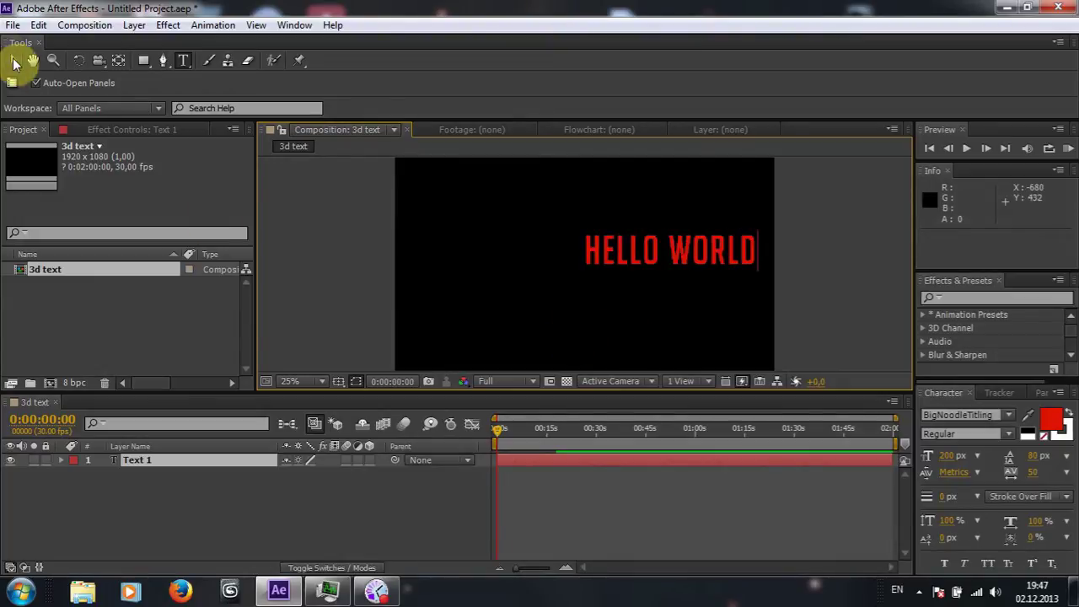
pyautogui.click(13, 60)
pyautogui.moveTo(632, 253); pyautogui.dragTo(570, 260)
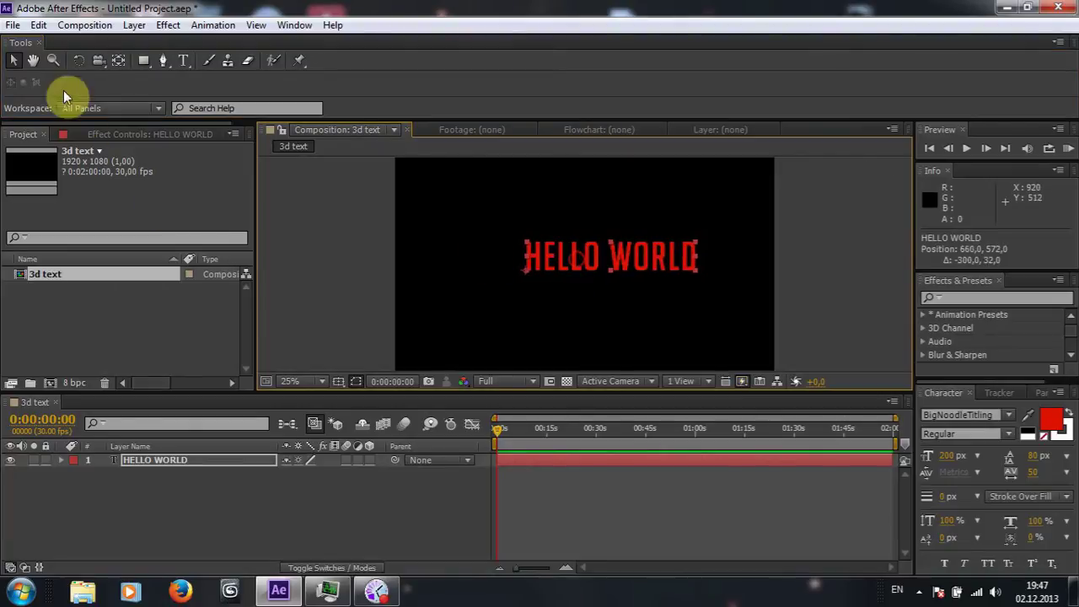
# Add a new composition-sized white solid layer named 3d text
pyautogui.click(189, 497)
pyautogui.rightClick(189, 497)
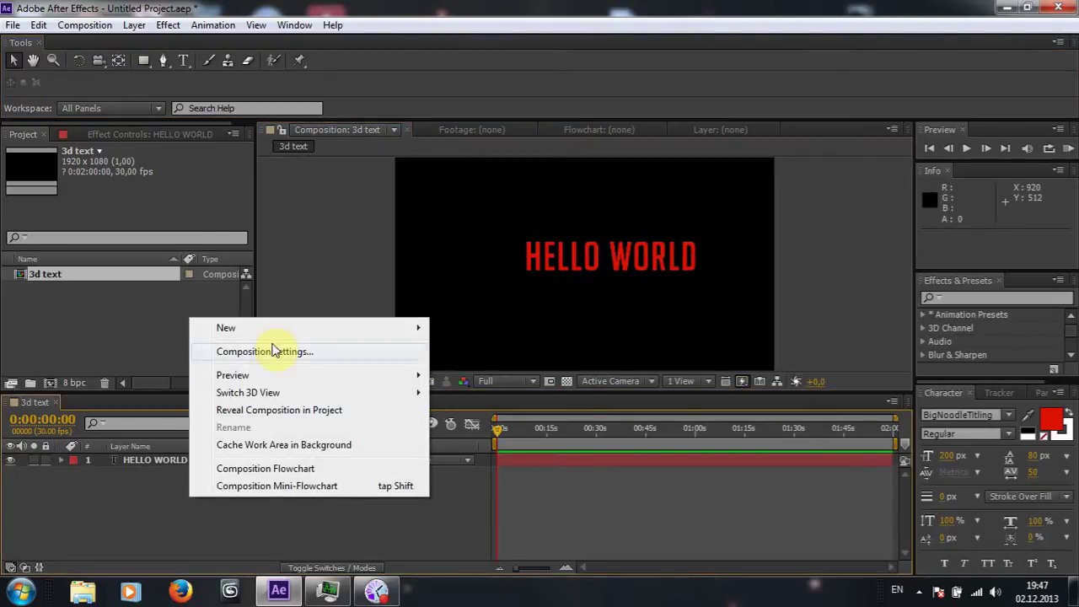
pyautogui.moveTo(330, 331)
pyautogui.click(458, 365)
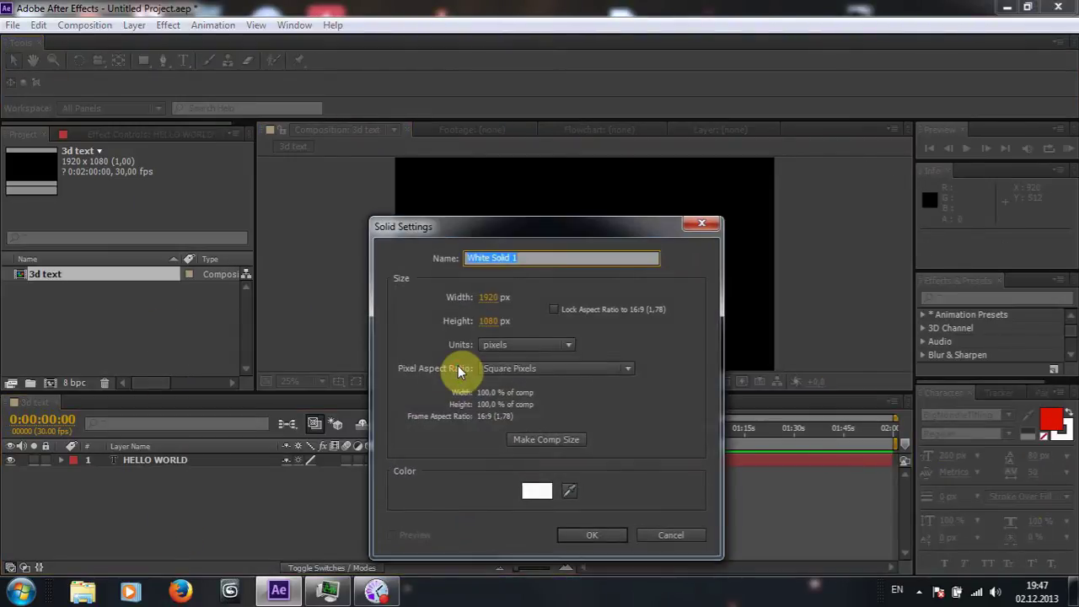
pyautogui.write('3d text')
pyautogui.press('Return')
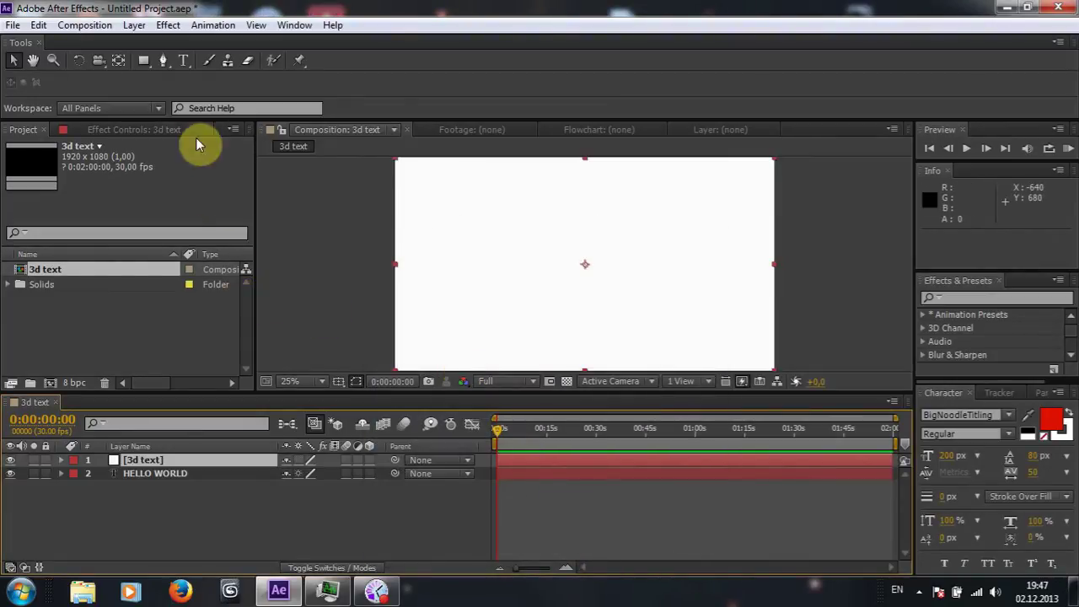
# Apply the Video Copilot Element effect to the 3d text solid
pyautogui.click(168, 24)
pyautogui.moveTo(304, 489)
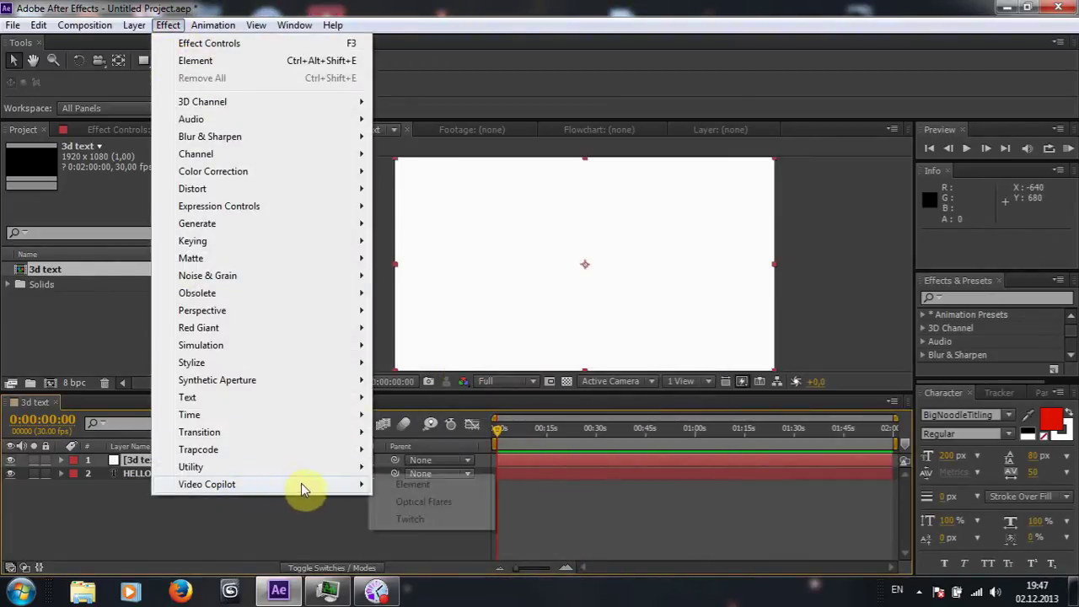
pyautogui.click(406, 486)
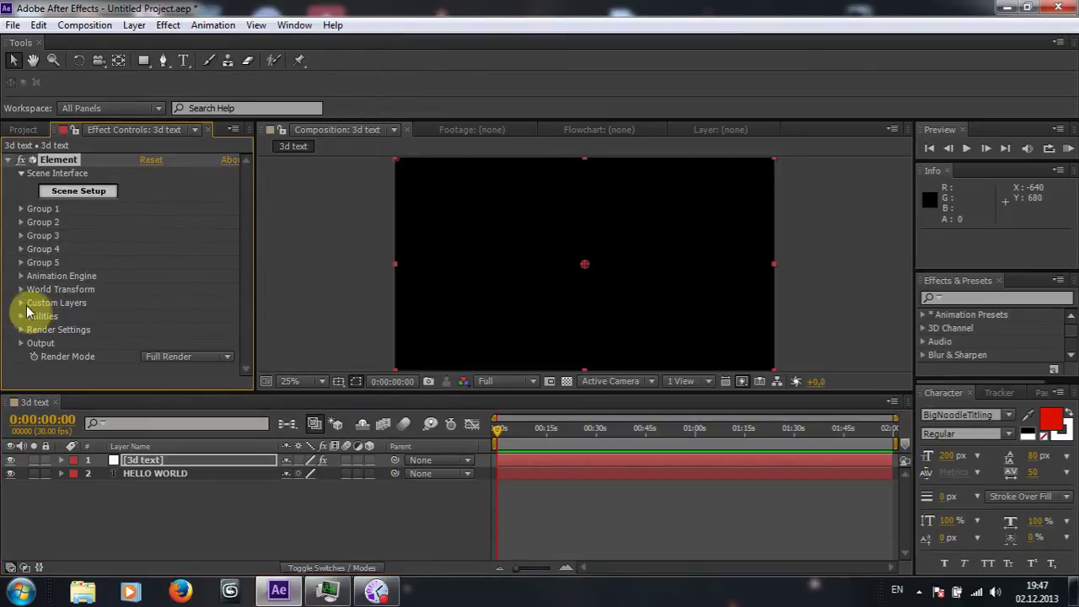
# Set Path Layer 1 of Element's Custom Text and Masks to the HELLO WORLD layer
pyautogui.click(18, 309)
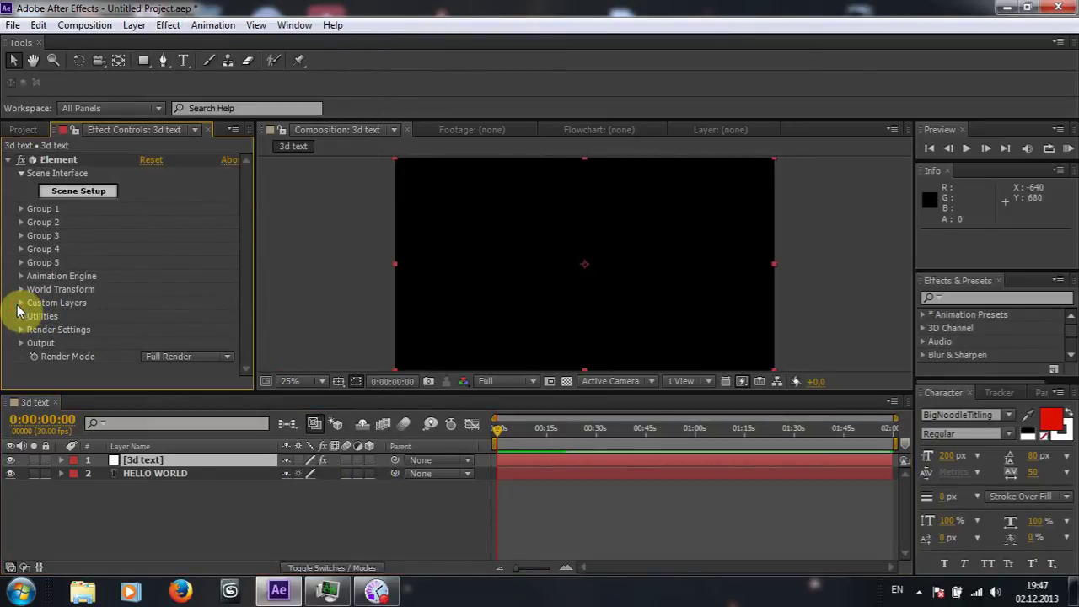
pyautogui.click(21, 304)
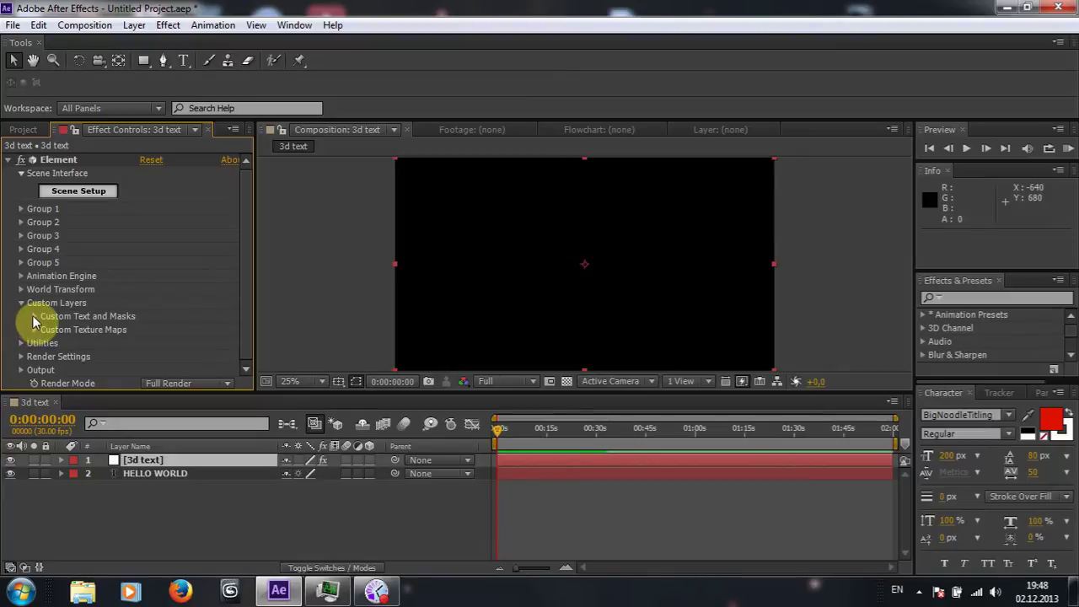
pyautogui.click(34, 316)
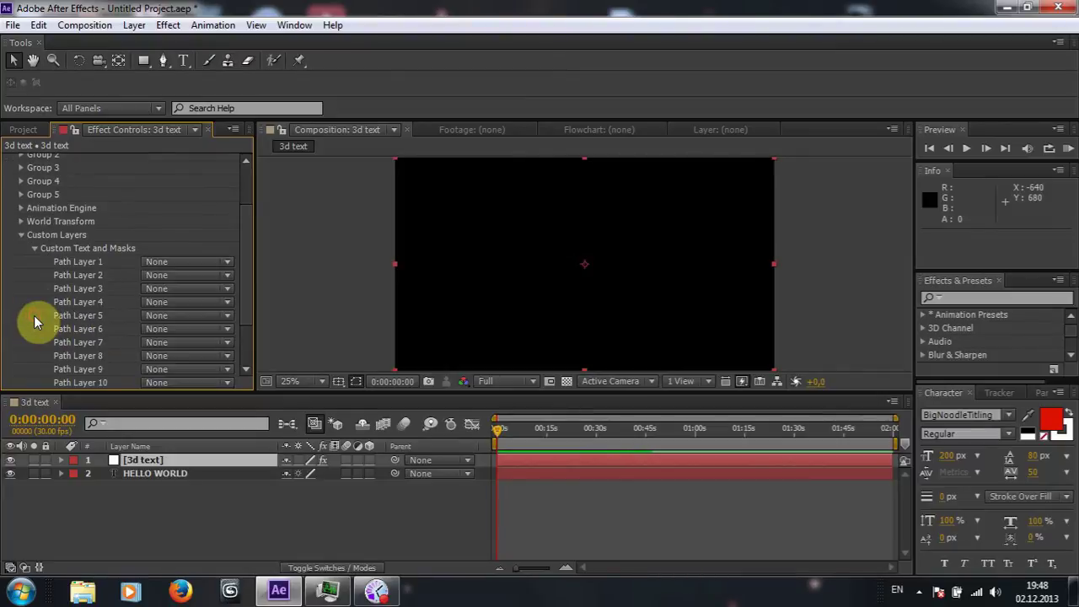
pyautogui.click(156, 263)
pyautogui.click(172, 320)
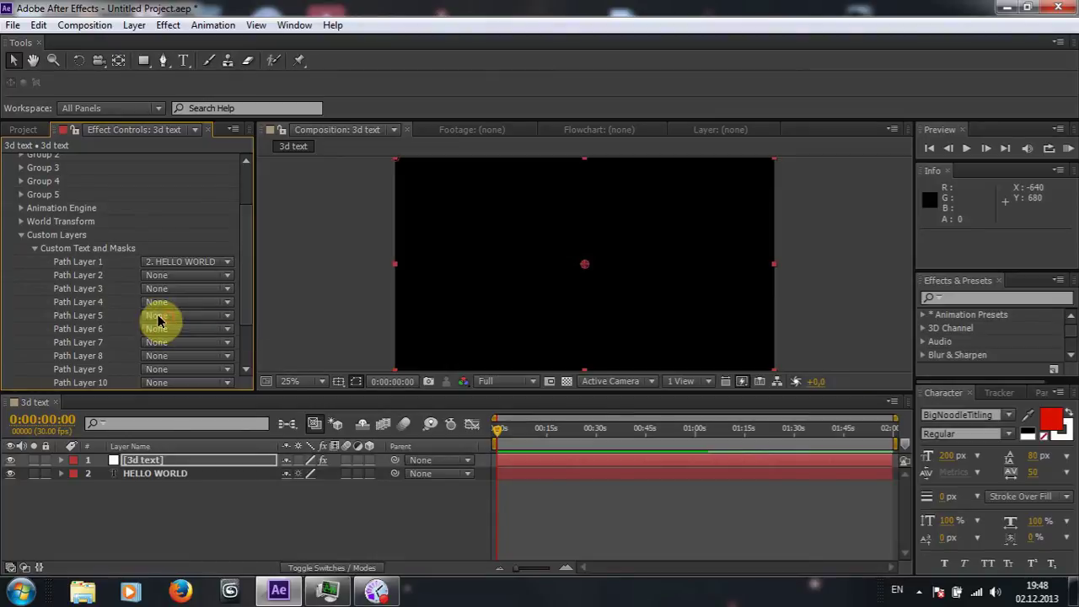
pyautogui.moveTo(248, 261); pyautogui.dragTo(249, 223)
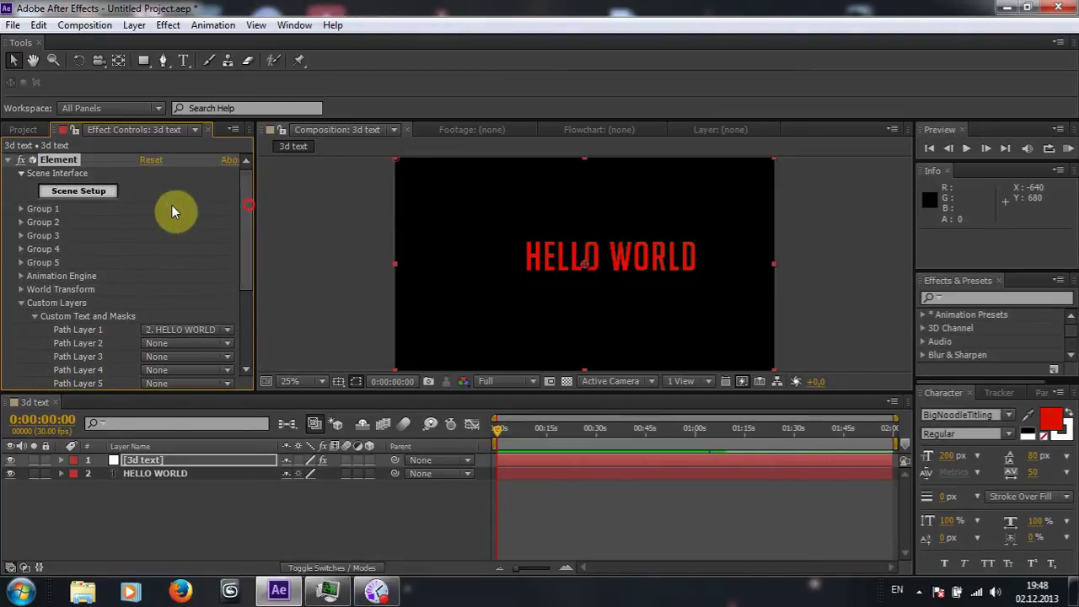
# Open Element's Scene Setup and extrude the HELLO WORLD path into a 3D model
pyautogui.click(86, 195)
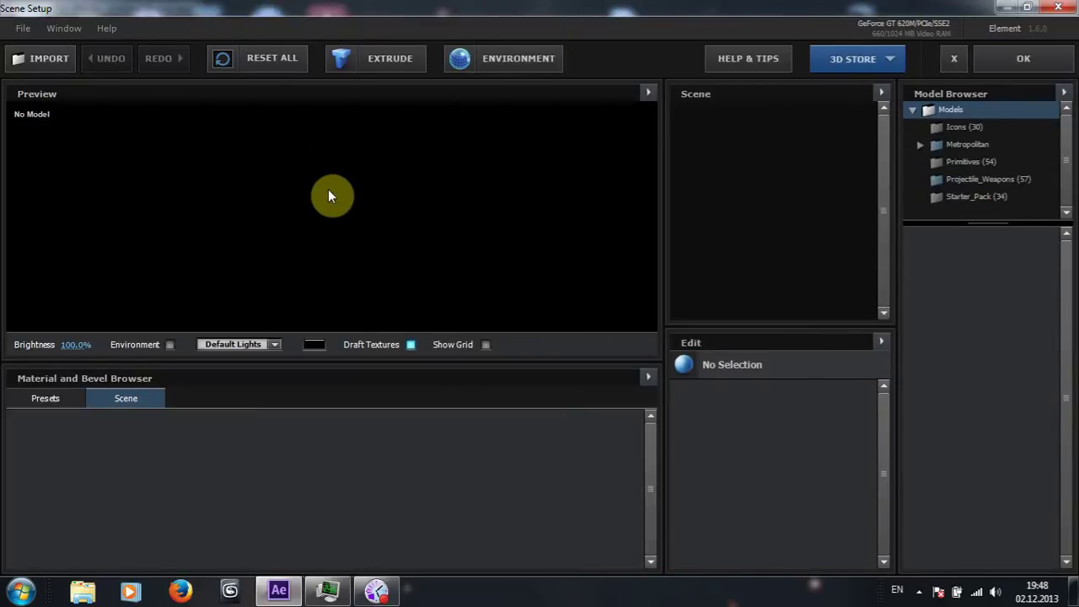
pyautogui.click(387, 71)
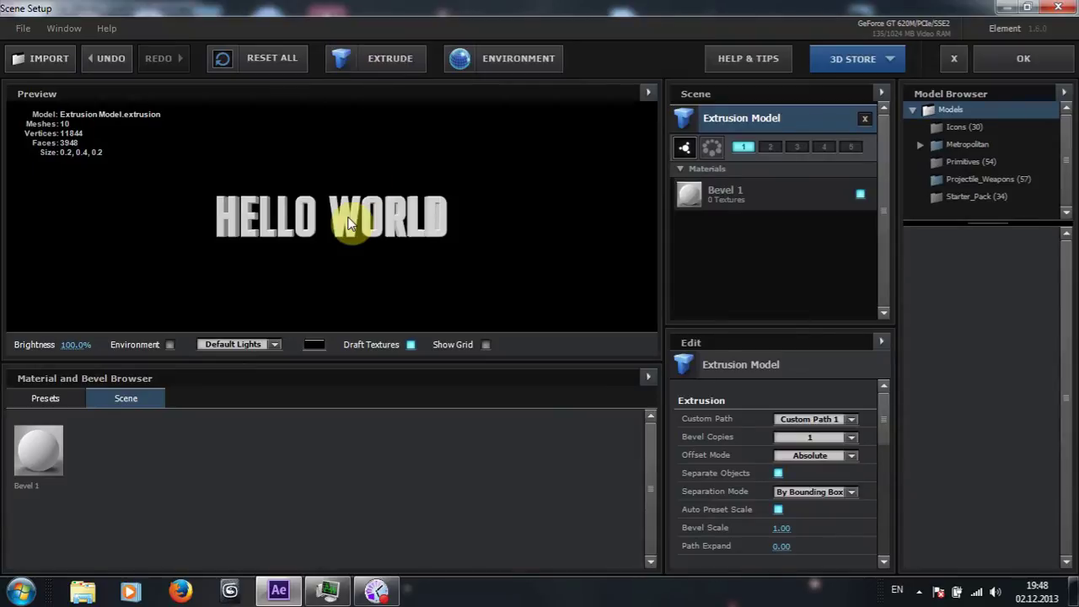
pyautogui.moveTo(324, 234); pyautogui.dragTo(422, 259)
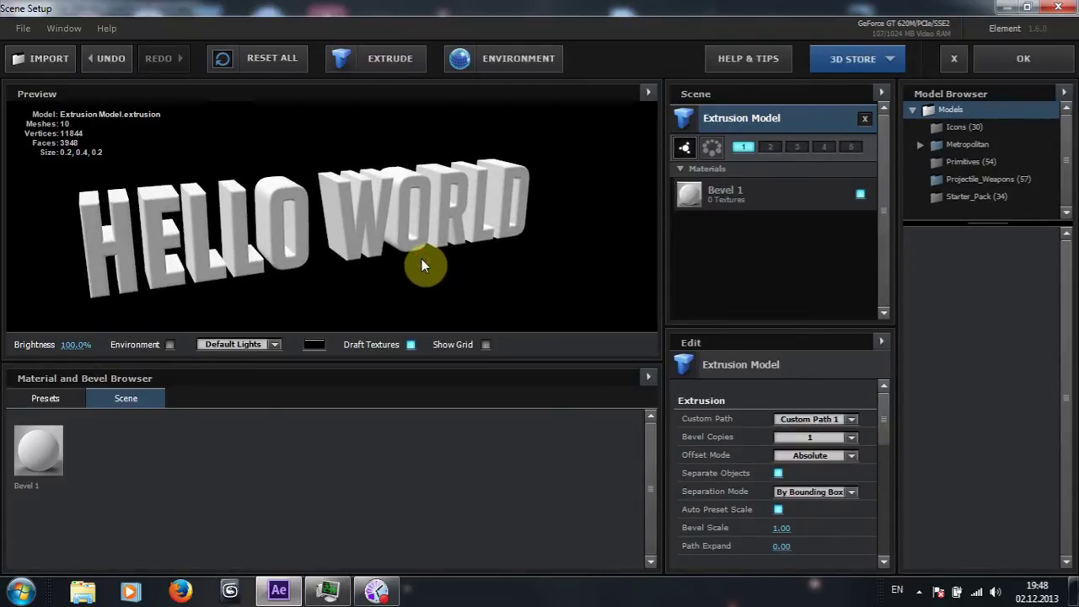
# Try basic material presets on the text's bevel, including Outside_Glow, Chrome, Flat_Color, Glass, Glass_Tint, Shiny and Shiny_Light
pyautogui.click(731, 205)
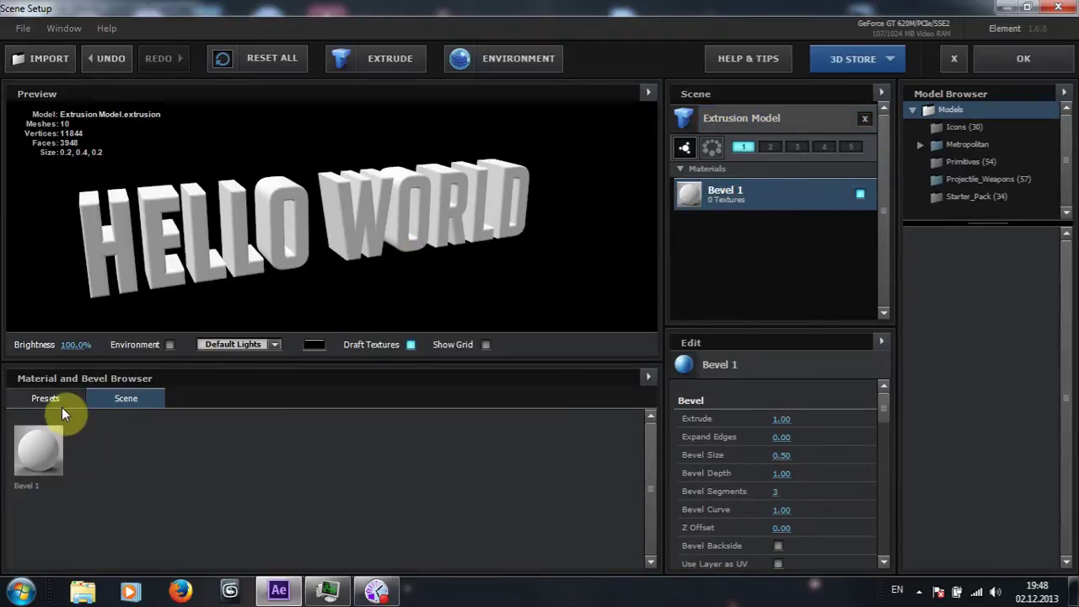
pyautogui.click(31, 400)
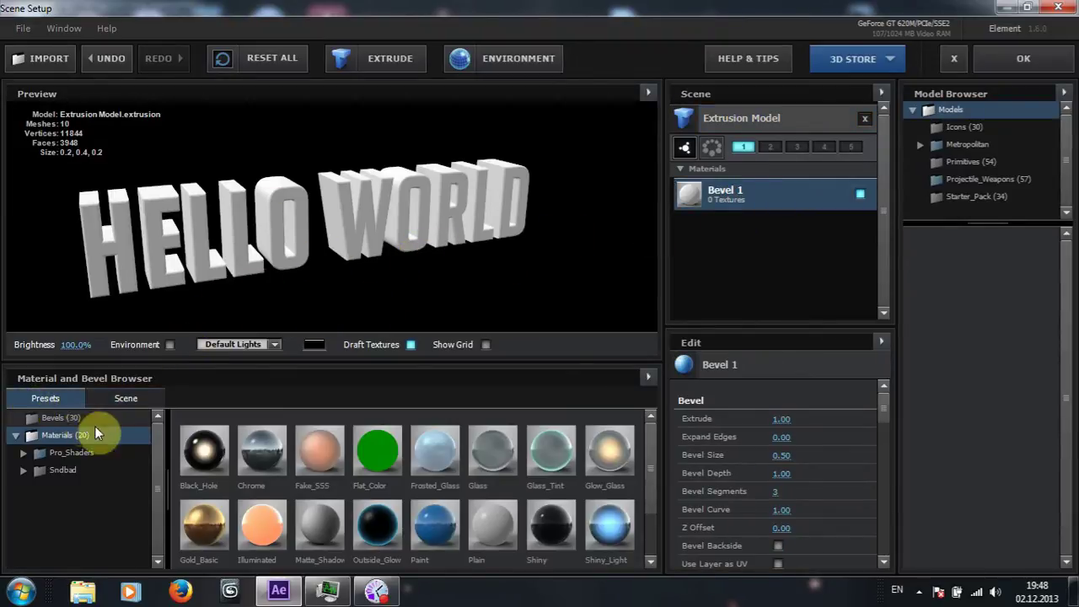
pyautogui.scroll(-2, 646, 540)
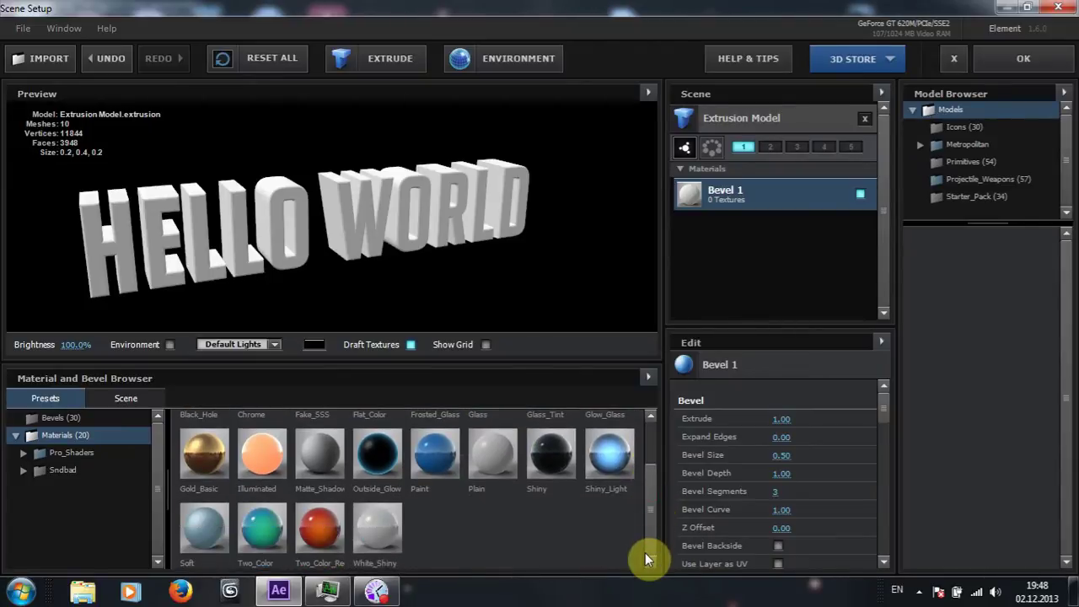
pyautogui.scroll(2, 645, 506)
pyautogui.click(379, 522)
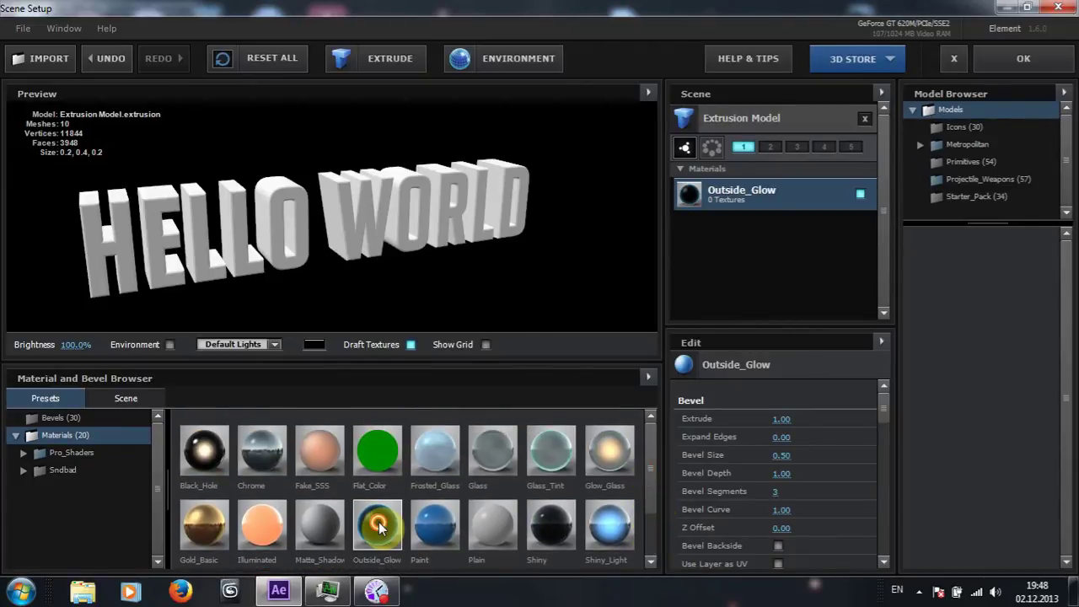
pyautogui.click(274, 456)
pyautogui.click(390, 455)
pyautogui.click(503, 464)
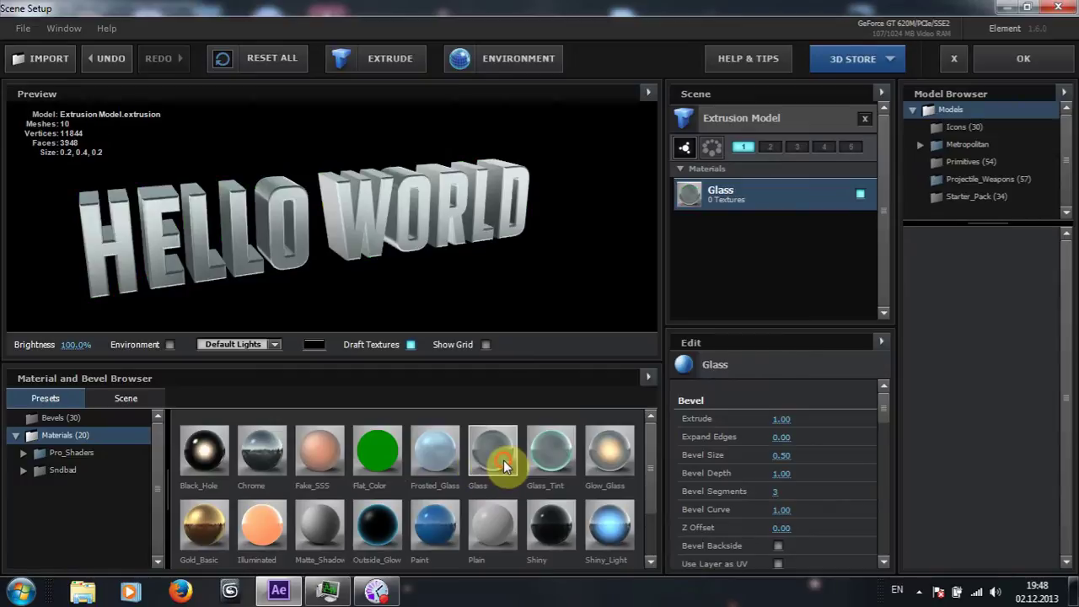
pyautogui.click(542, 471)
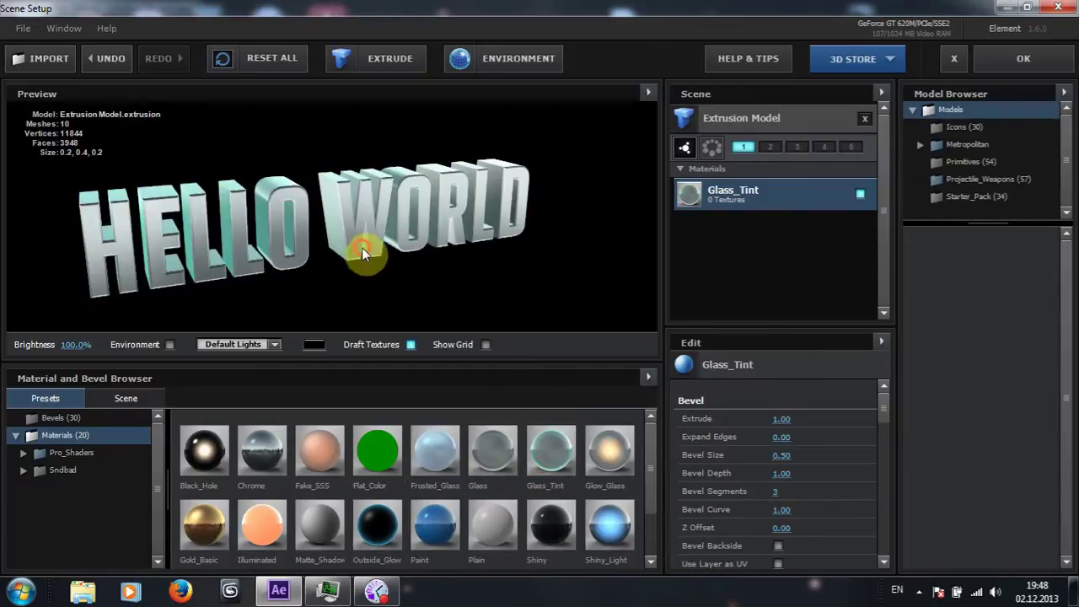
pyautogui.click(551, 524)
pyautogui.click(614, 526)
# Try Metal shaders from Pro_Shaders on the extruded text, including metal_bumpy, bronze, brushed metal and copper_grunge
pyautogui.click(28, 453)
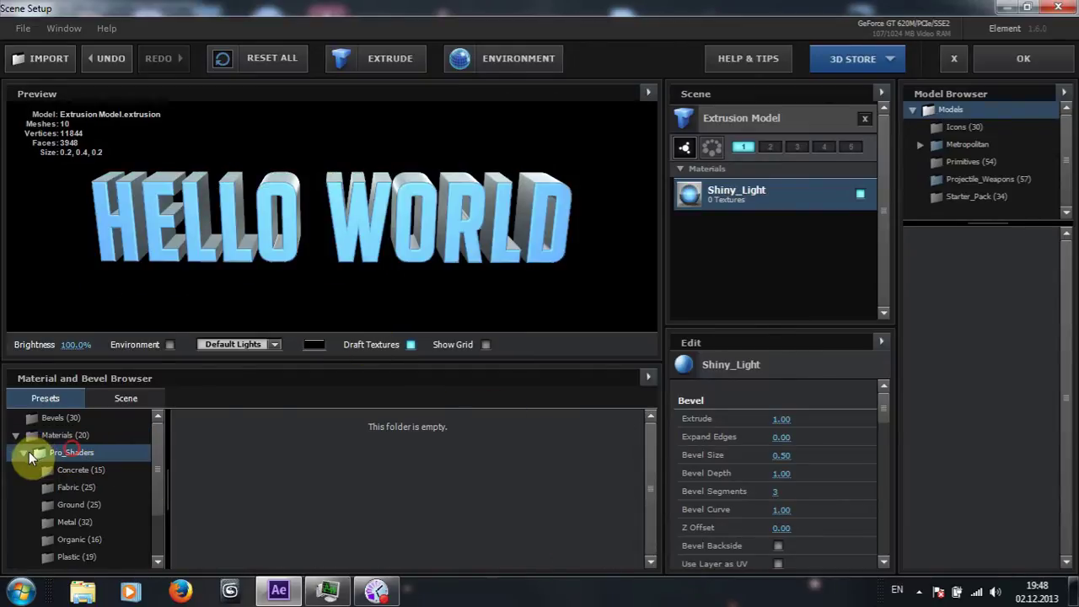
pyautogui.click(79, 520)
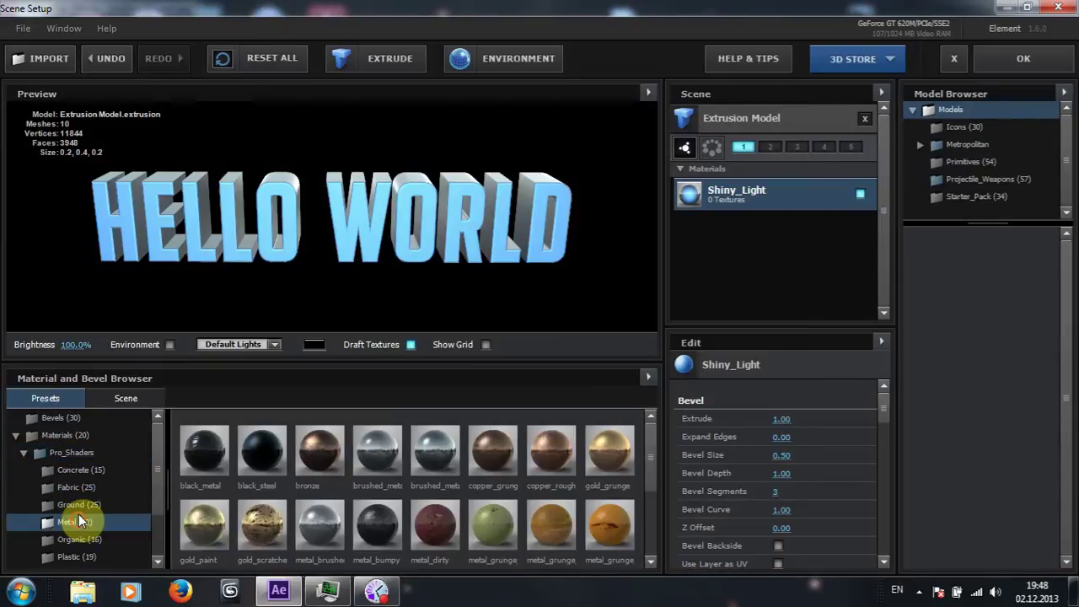
pyautogui.click(376, 527)
pyautogui.moveTo(373, 281); pyautogui.dragTo(454, 261)
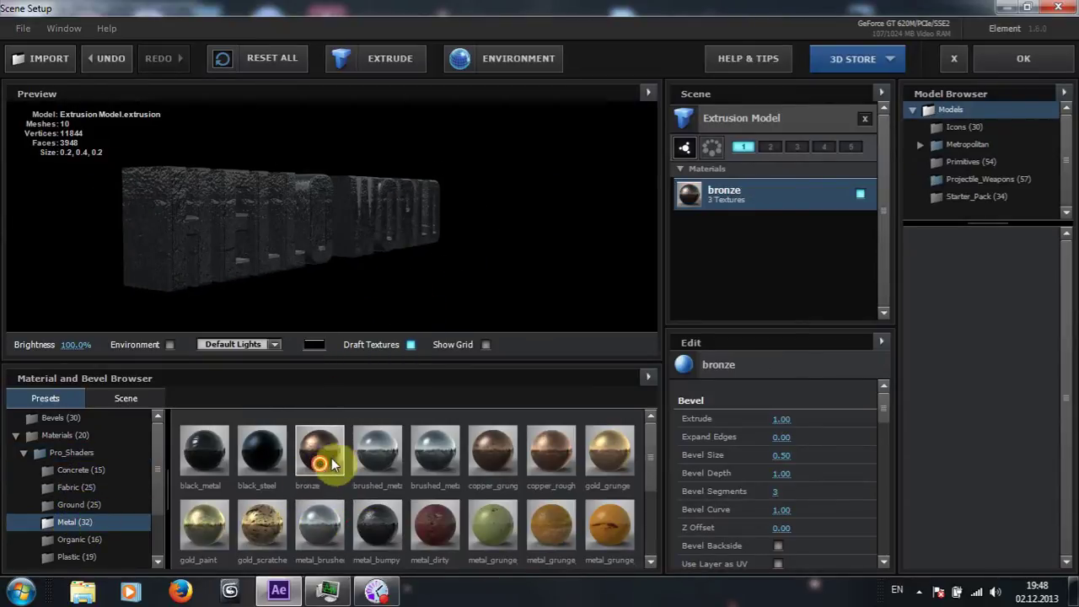
pyautogui.click(375, 455)
pyautogui.click(444, 455)
pyautogui.click(508, 449)
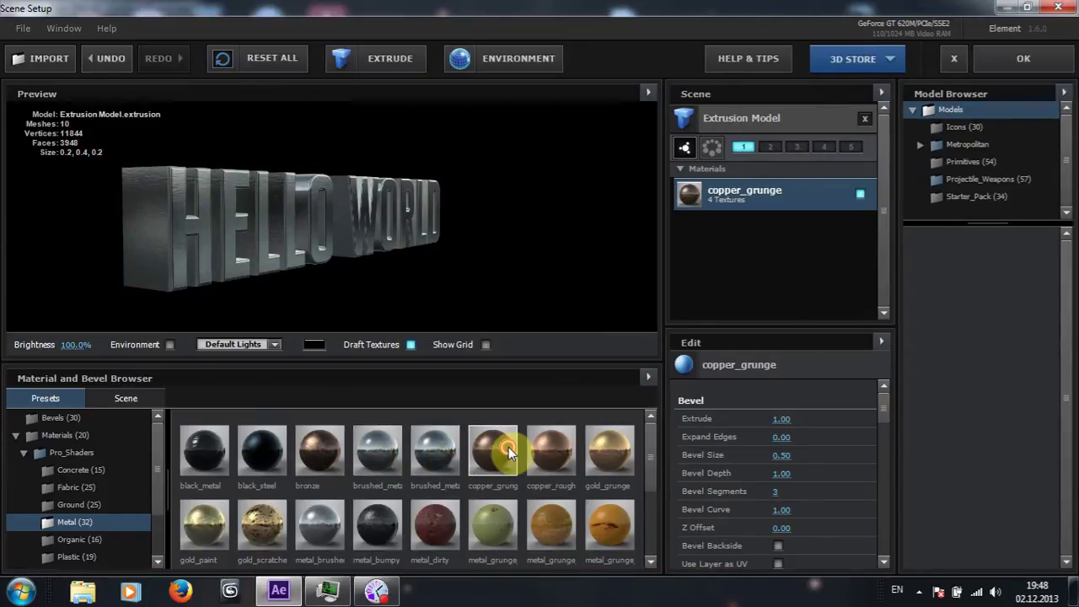
pyautogui.scroll(-3, 883, 413)
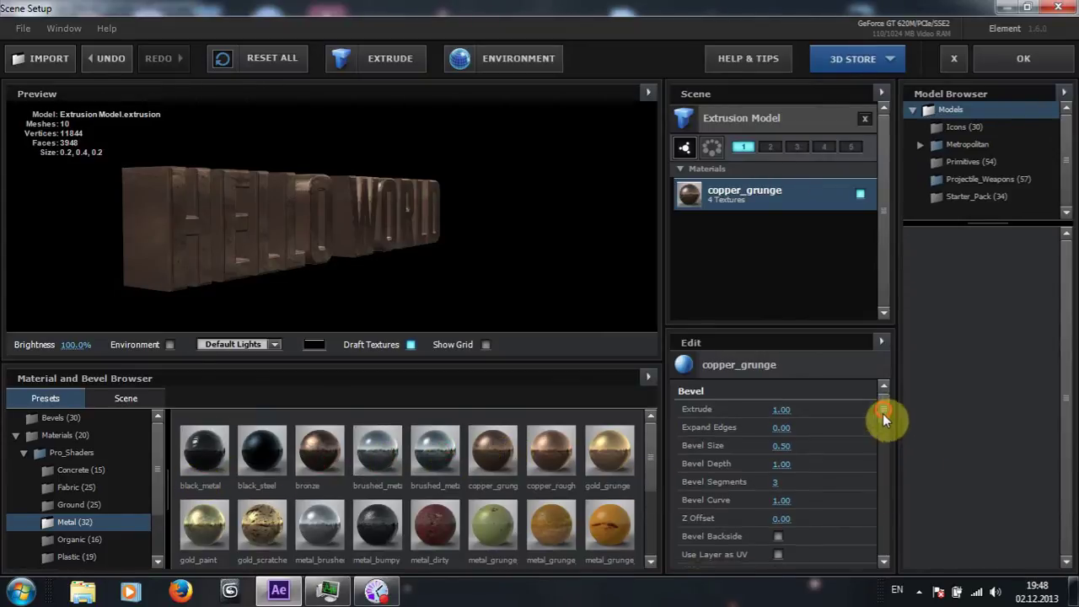
pyautogui.scroll(3, 884, 423)
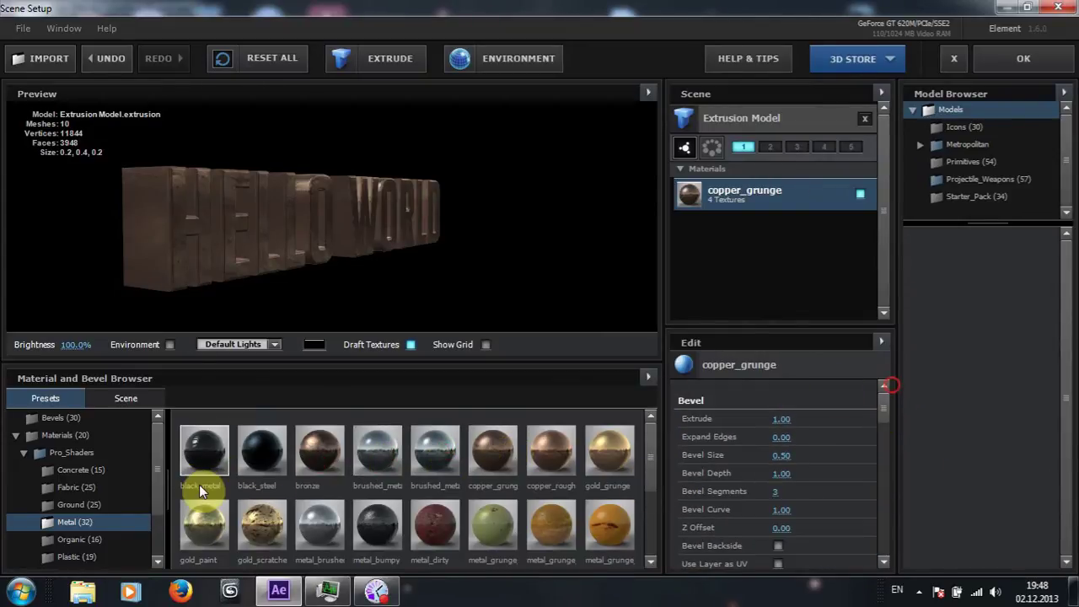
# Apply the 3-layer preset from the Bevels presets to the extruded text model
pyautogui.click(23, 456)
pyautogui.click(24, 456)
pyautogui.click(13, 440)
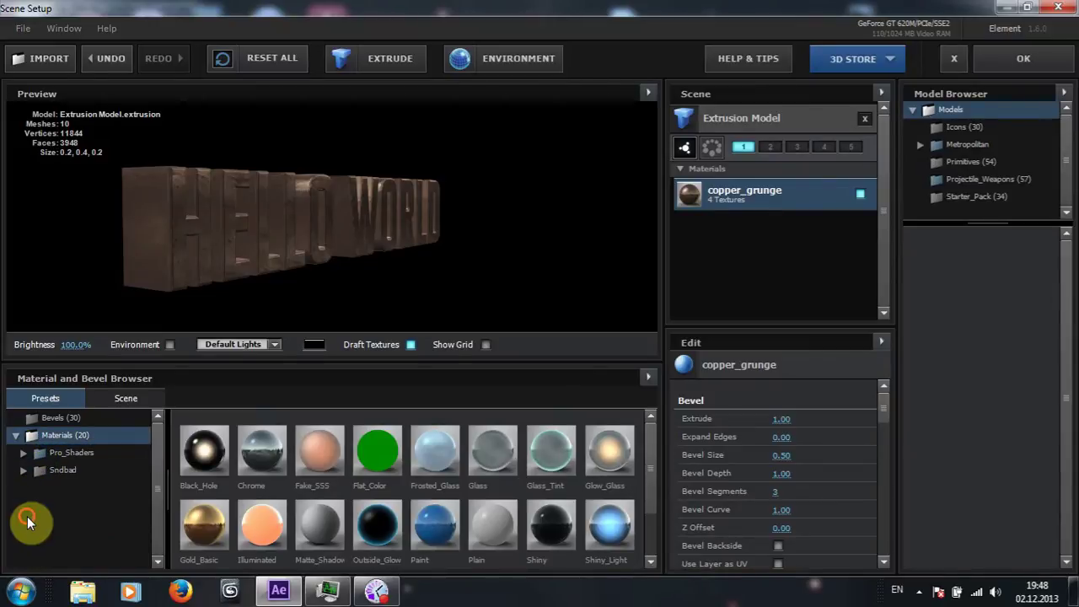
pyautogui.click(52, 418)
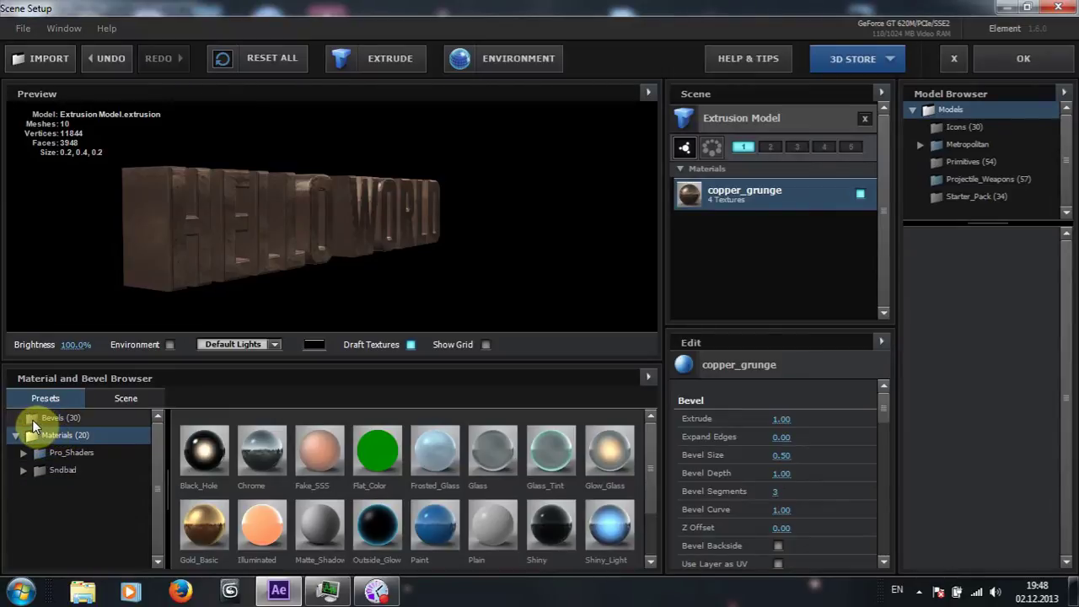
pyautogui.click(222, 451)
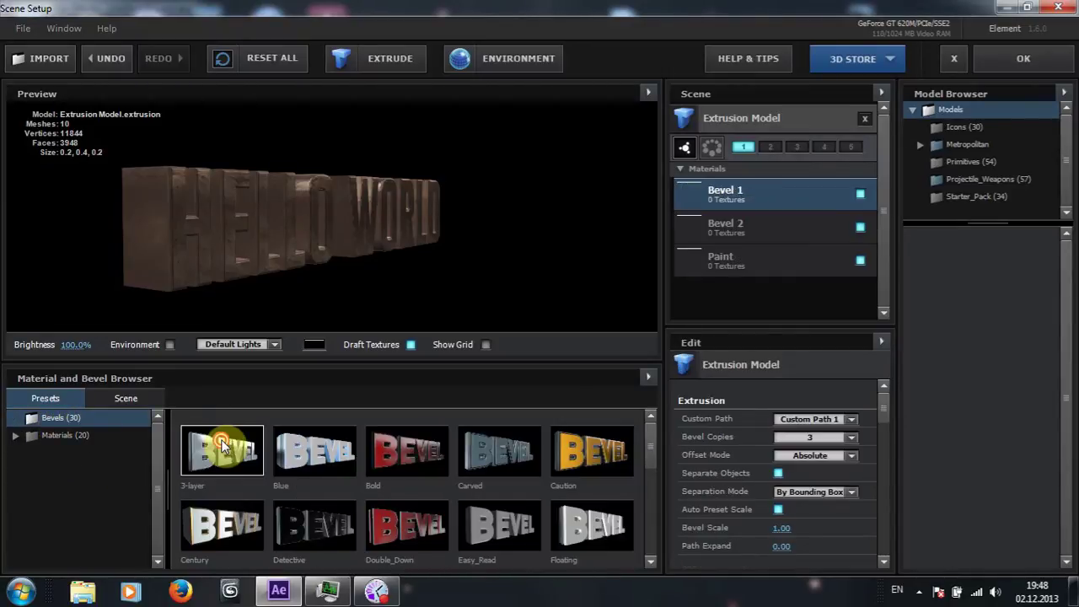
# Try the Bold, Carved, Caution and Easy_Read bevel presets on the extruded text, and settle on Detective
pyautogui.click(368, 452)
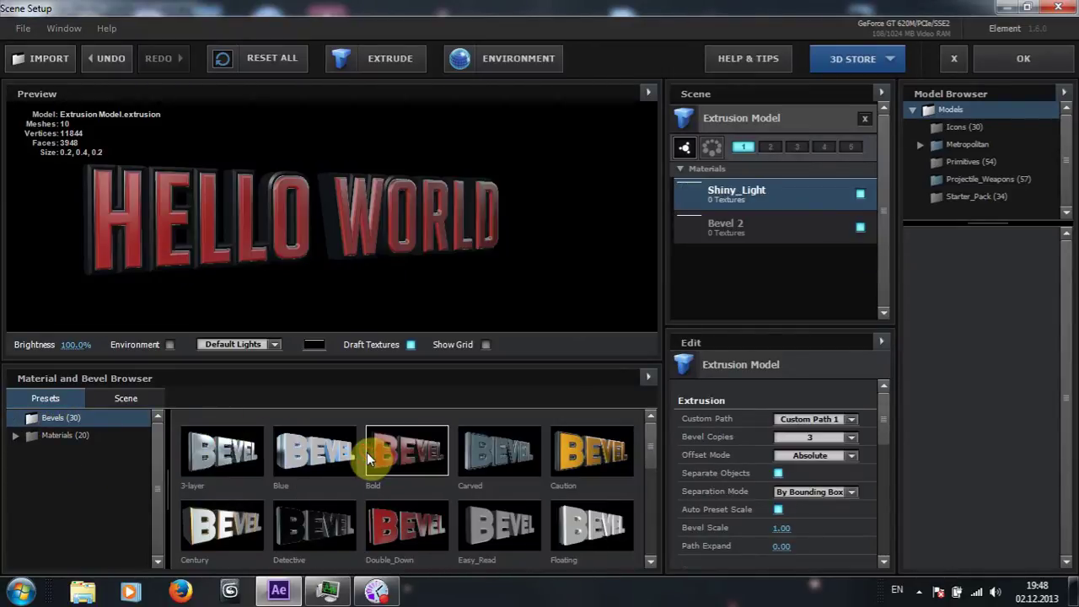
pyautogui.click(487, 450)
pyautogui.click(579, 442)
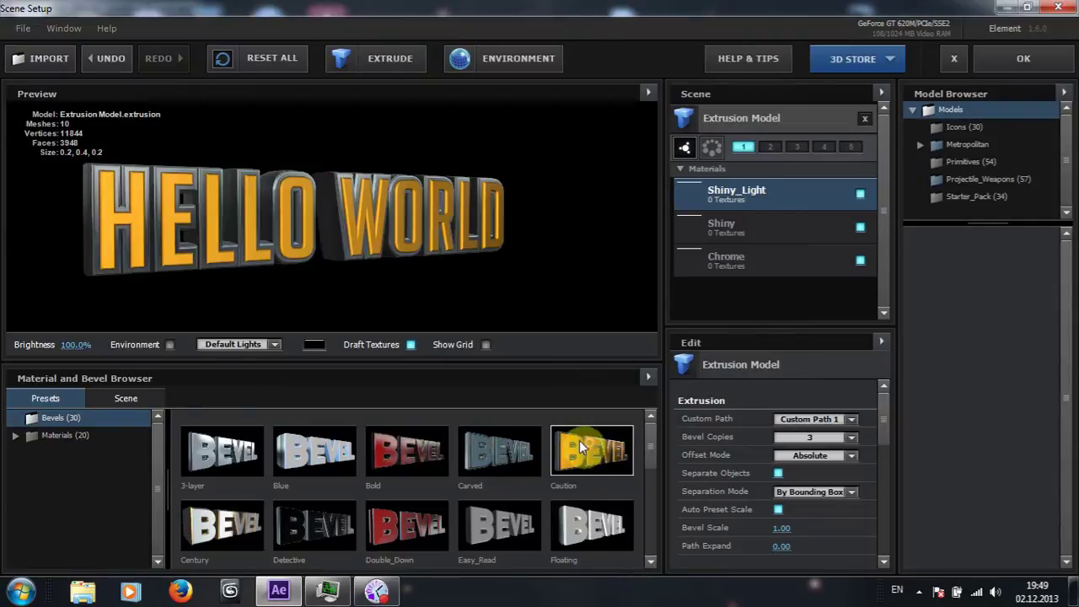
pyautogui.click(480, 521)
pyautogui.click(331, 524)
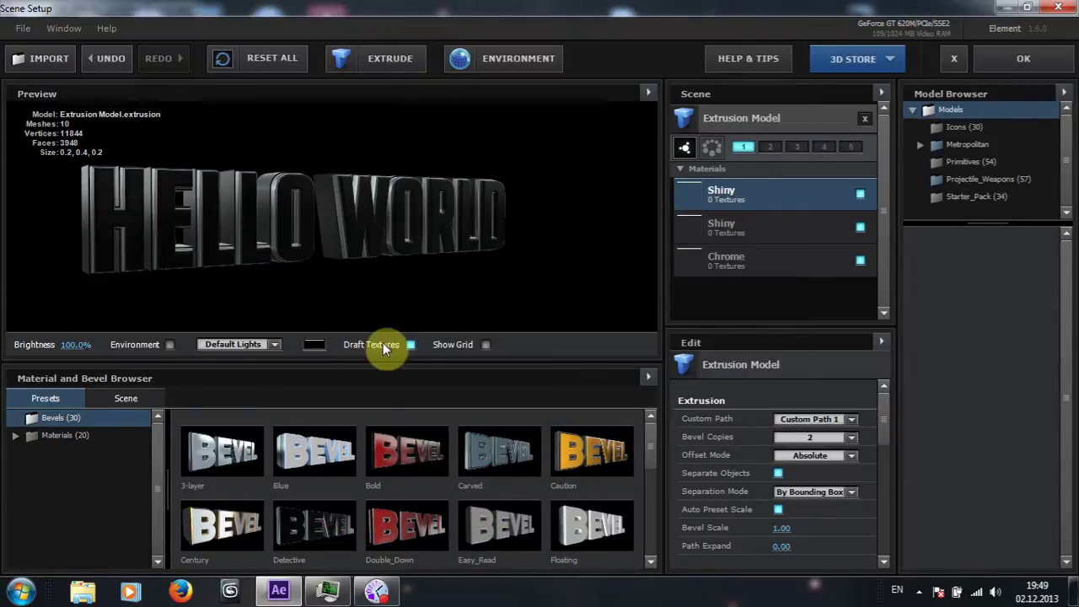
# Set the HELLO WORLD extrusion model's Bevel Scale to 0.33 to make the letters thinner
pyautogui.moveTo(386, 256); pyautogui.dragTo(435, 272)
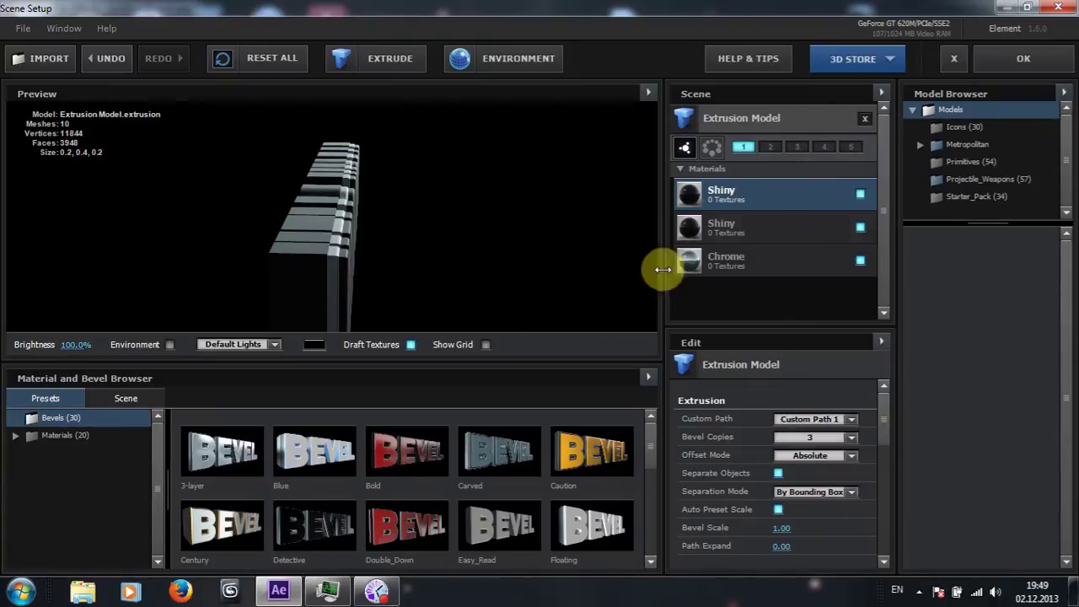
pyautogui.click(721, 119)
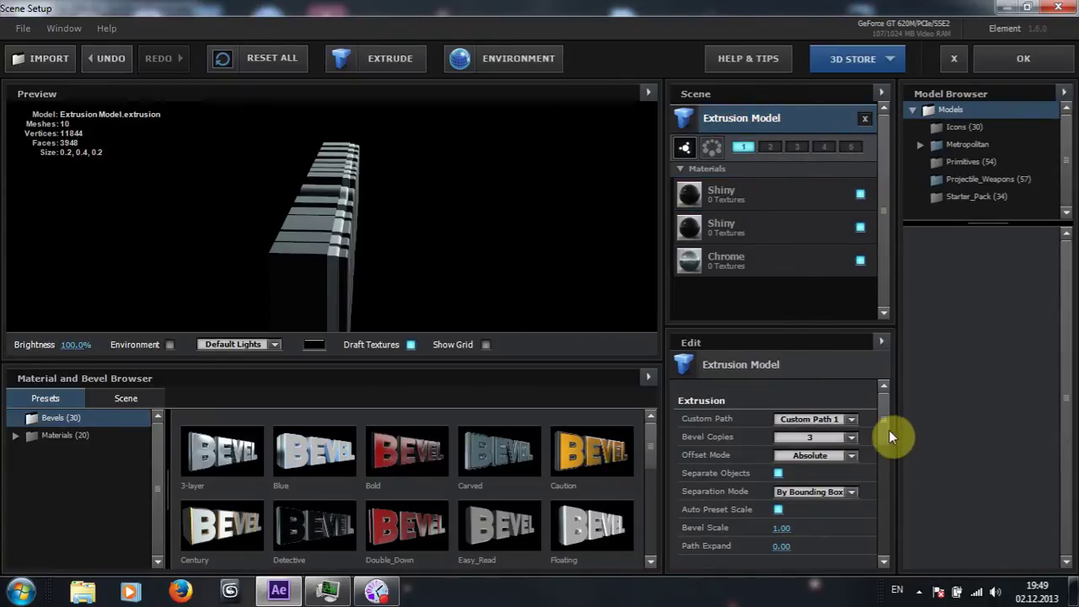
pyautogui.moveTo(887, 429); pyautogui.dragTo(881, 438)
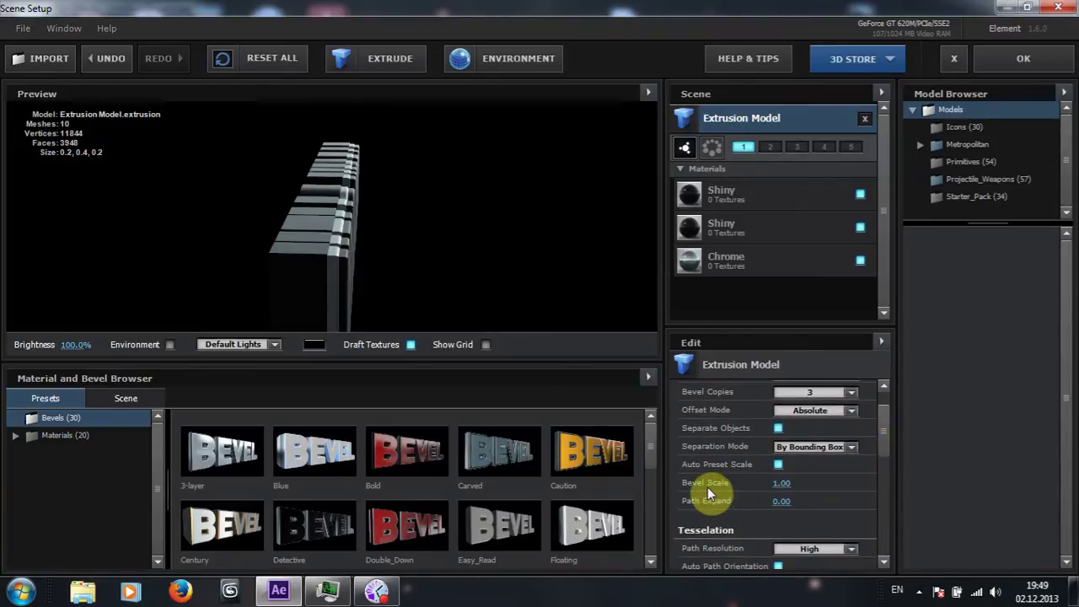
pyautogui.moveTo(784, 482); pyautogui.dragTo(735, 483)
pyautogui.moveTo(304, 263)
pyautogui.mouseDown()
pyautogui.moveTo(385, 261)
pyautogui.moveTo(146, 241)
pyautogui.moveTo(310, 250)
pyautogui.mouseUp()
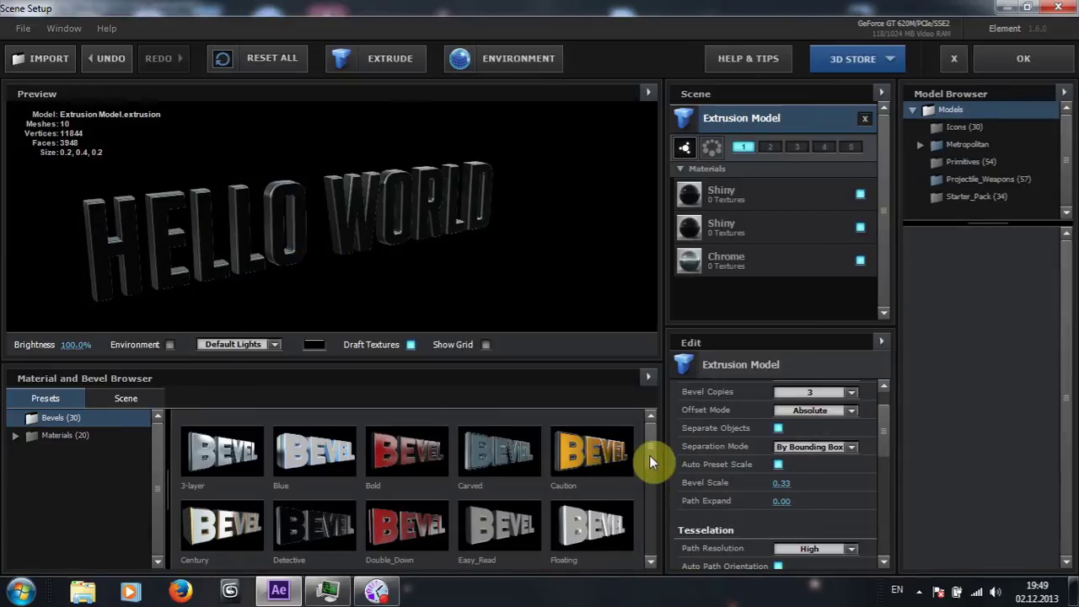
# Accept the scene setup and hide the original flat HELLO WORLD text layer in the composition
pyautogui.moveTo(649, 462)
pyautogui.mouseDown()
pyautogui.moveTo(654, 519)
pyautogui.moveTo(668, 426)
pyautogui.mouseUp()
pyautogui.click(991, 70)
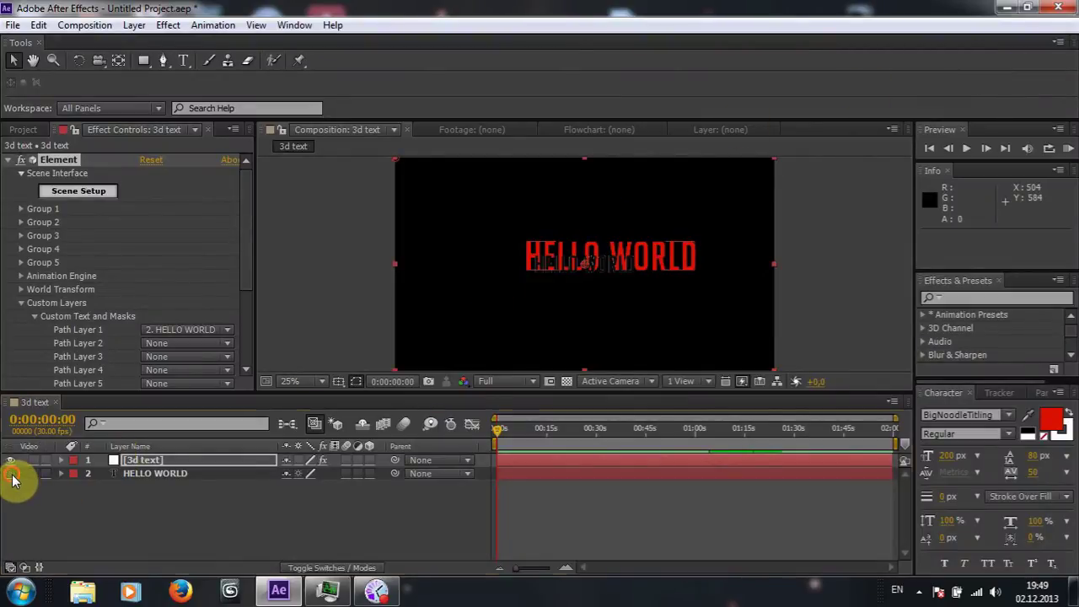
pyautogui.click(11, 473)
pyautogui.click(226, 510)
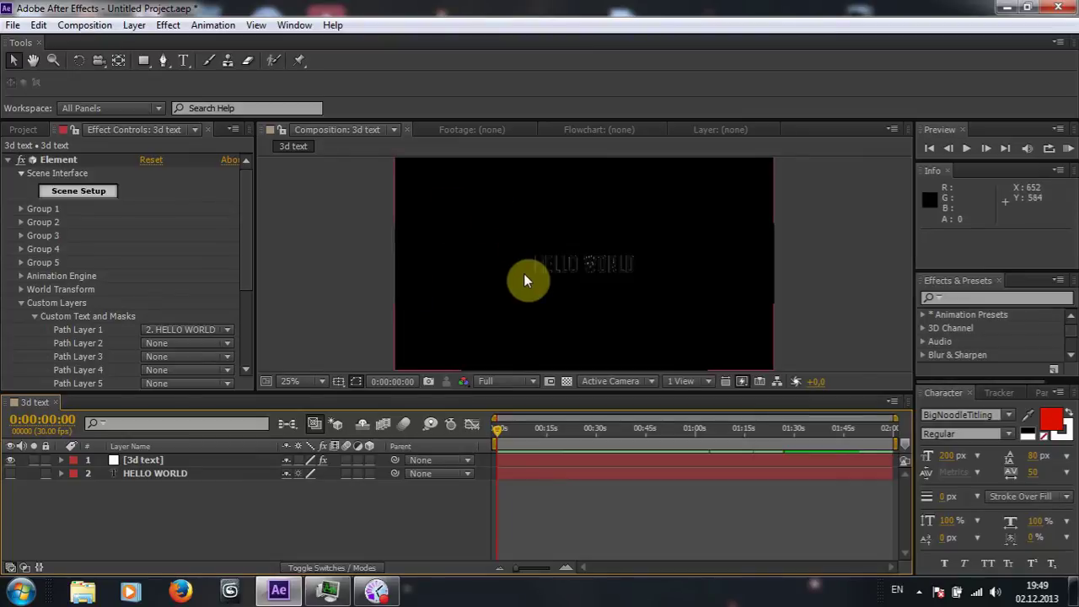
# Add a two-node camera with the 80mm preset to the 3d text composition
pyautogui.rightClick(184, 526)
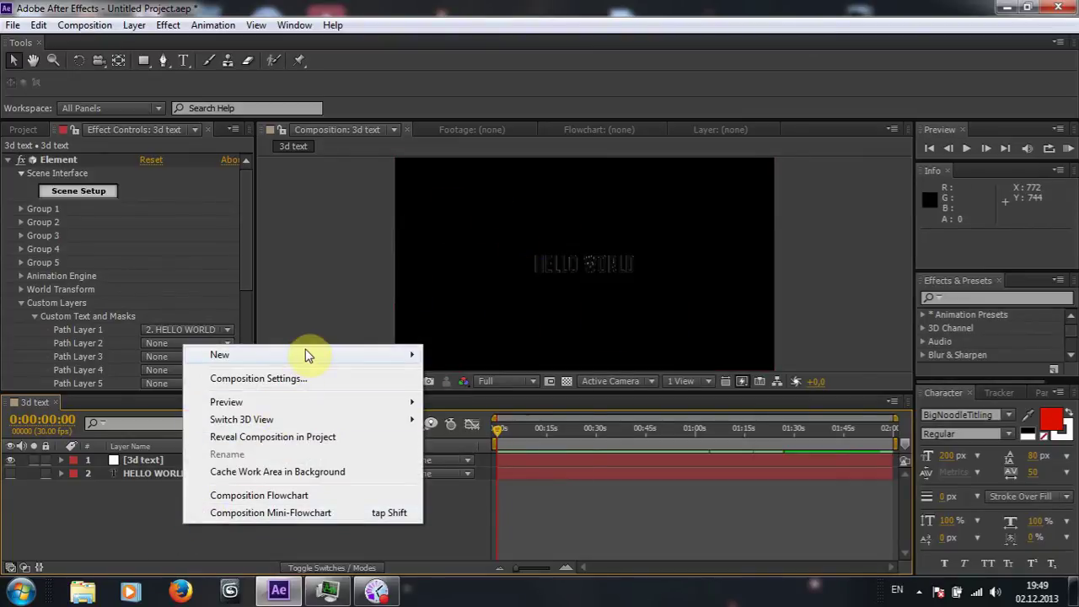
pyautogui.moveTo(307, 355)
pyautogui.click(462, 431)
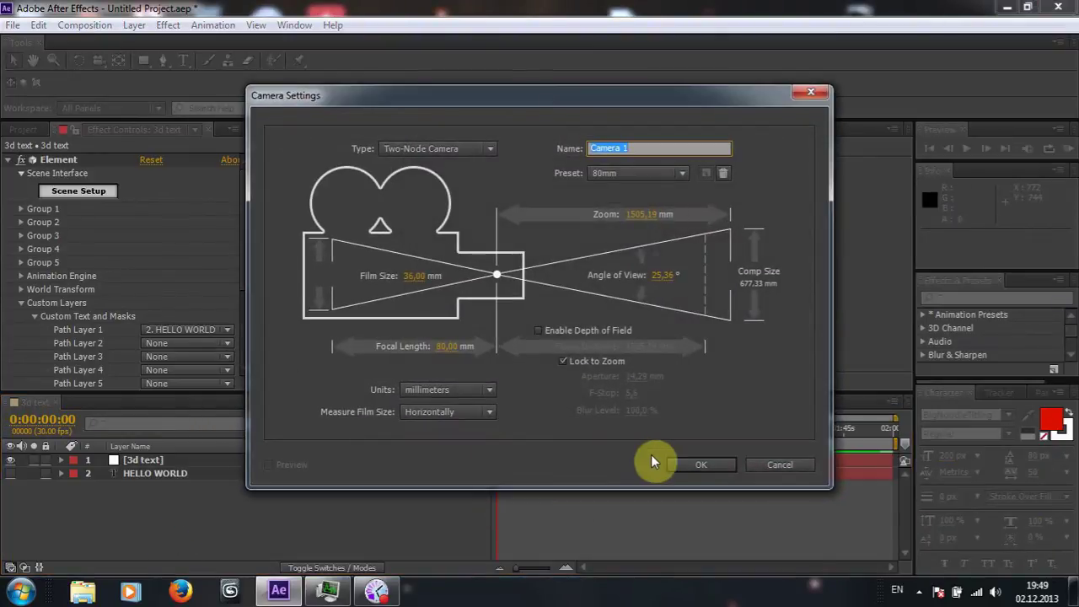
pyautogui.click(700, 465)
# Move the camera closer to the 3D HELLO WORLD text and orbit it to an angled view
pyautogui.click(98, 60)
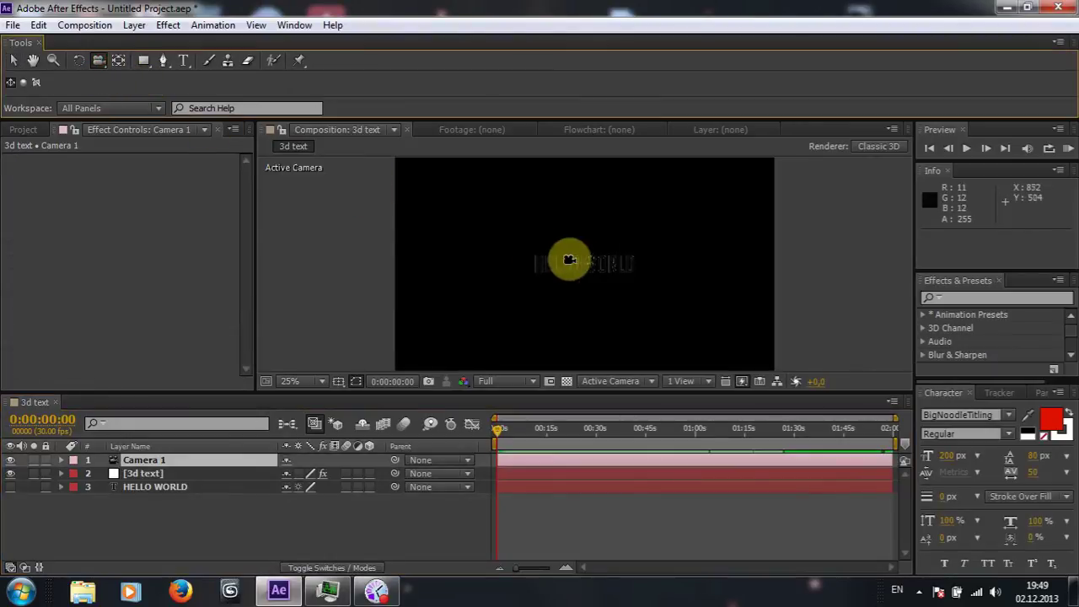
pyautogui.moveTo(588, 281); pyautogui.dragTo(747, 253)
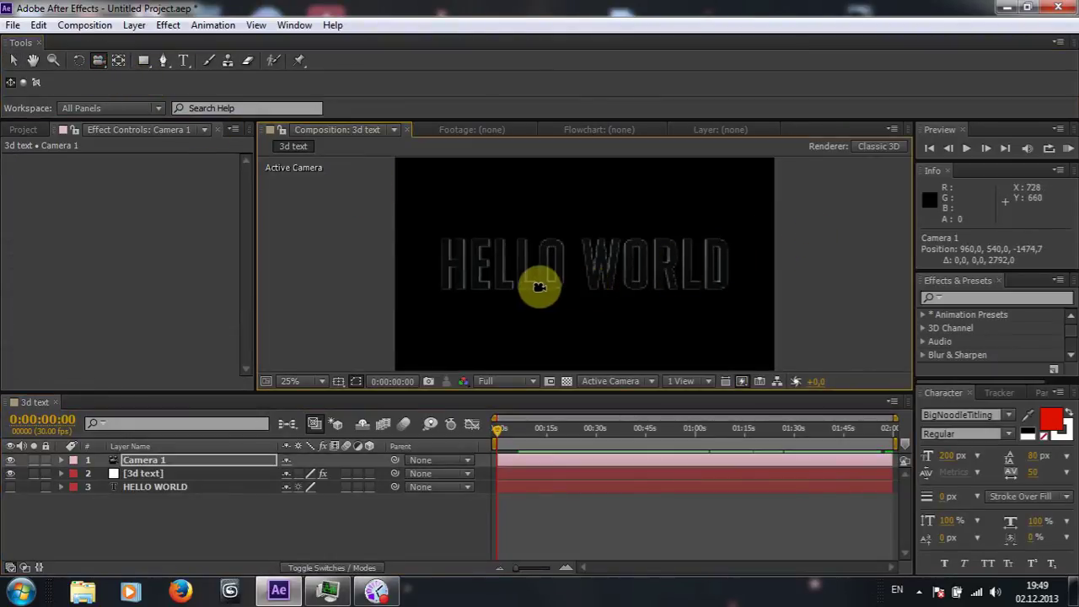
pyautogui.moveTo(529, 287); pyautogui.dragTo(562, 256)
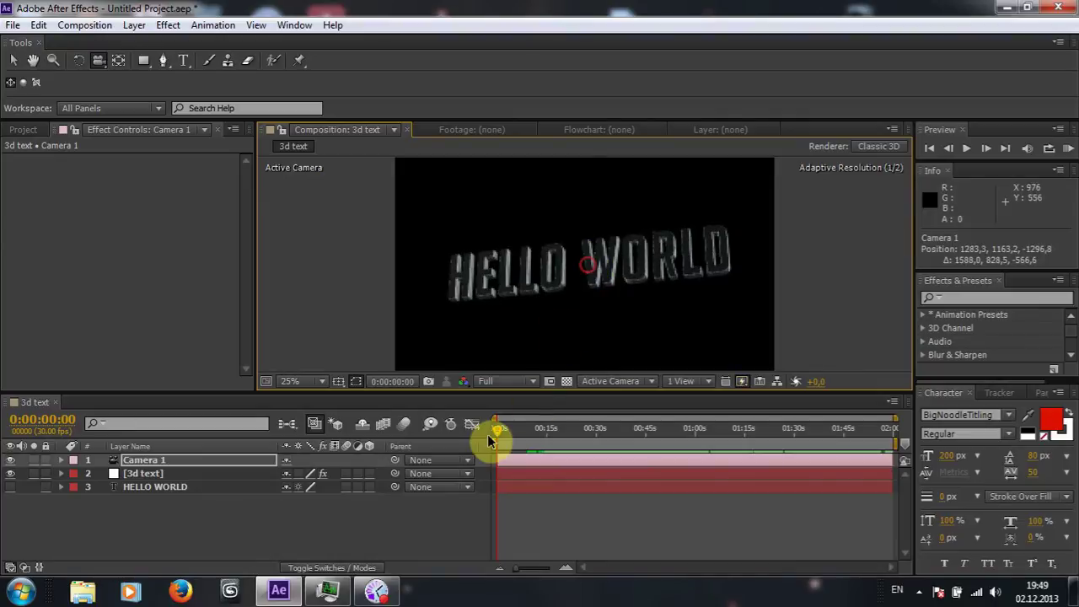
# Create a new text layer reading BAY in the composition
pyautogui.click(181, 501)
pyautogui.rightClick(182, 508)
pyautogui.moveTo(305, 338)
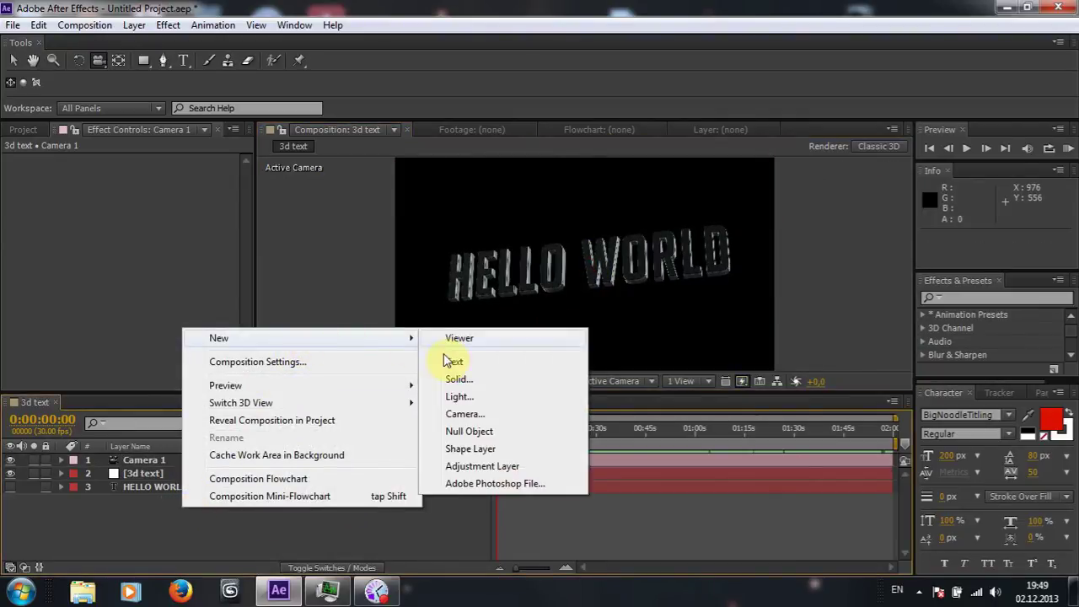
pyautogui.click(452, 357)
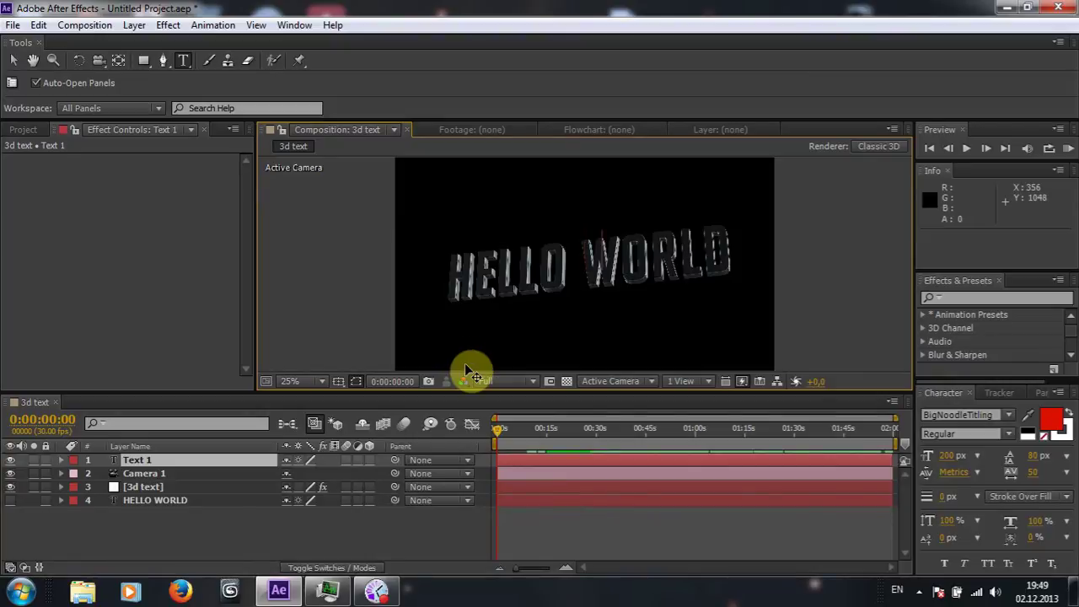
pyautogui.write('BAY')
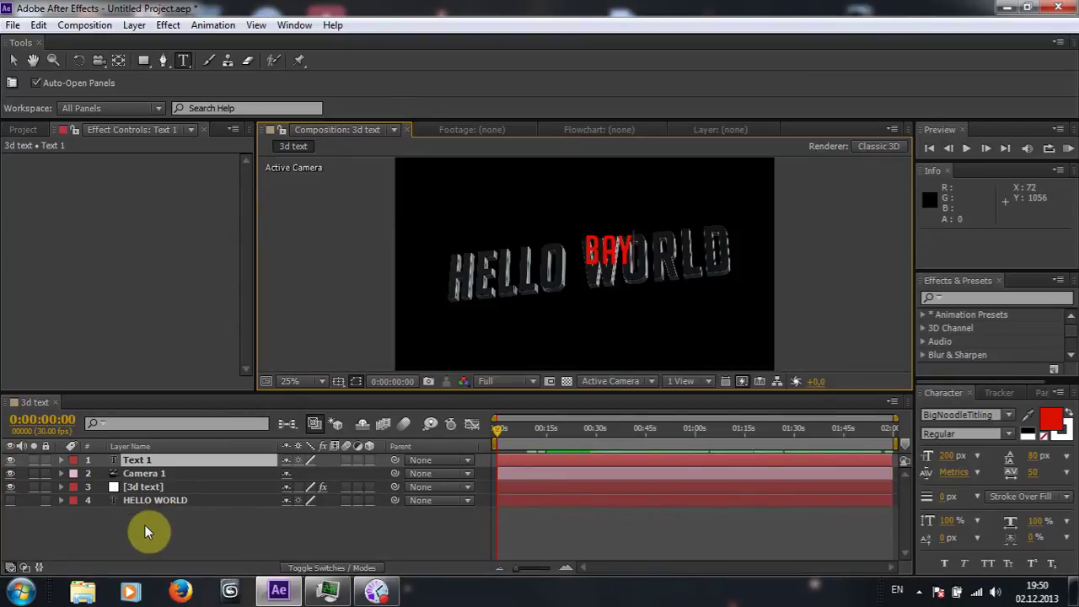
# Assign the BAY text layer to Path Layer 2 in the Element effect on the 3d text layer
pyautogui.click(148, 488)
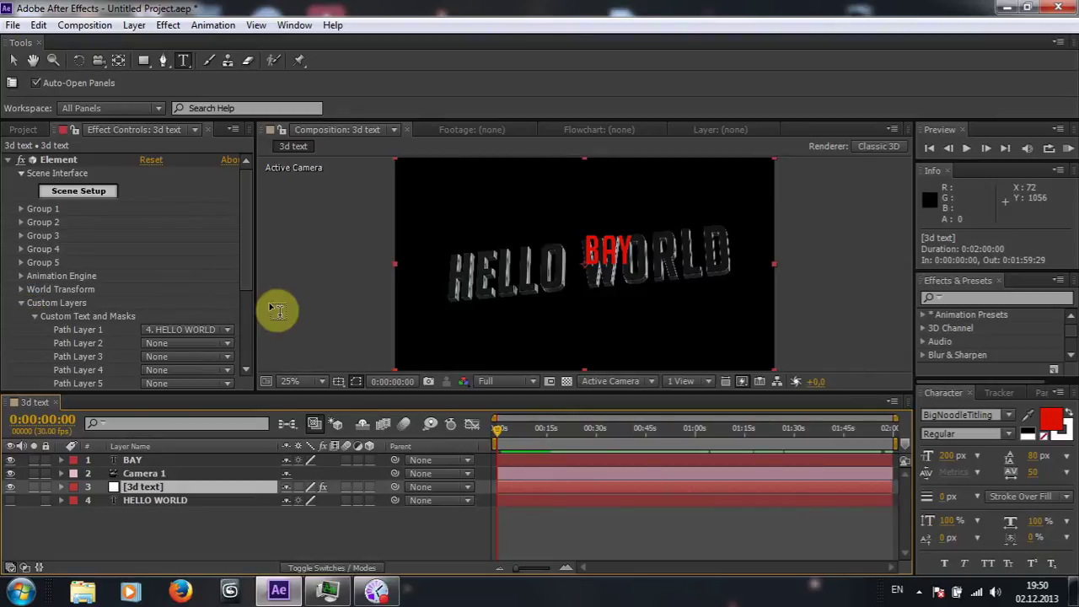
pyautogui.scroll(-1, 243, 294)
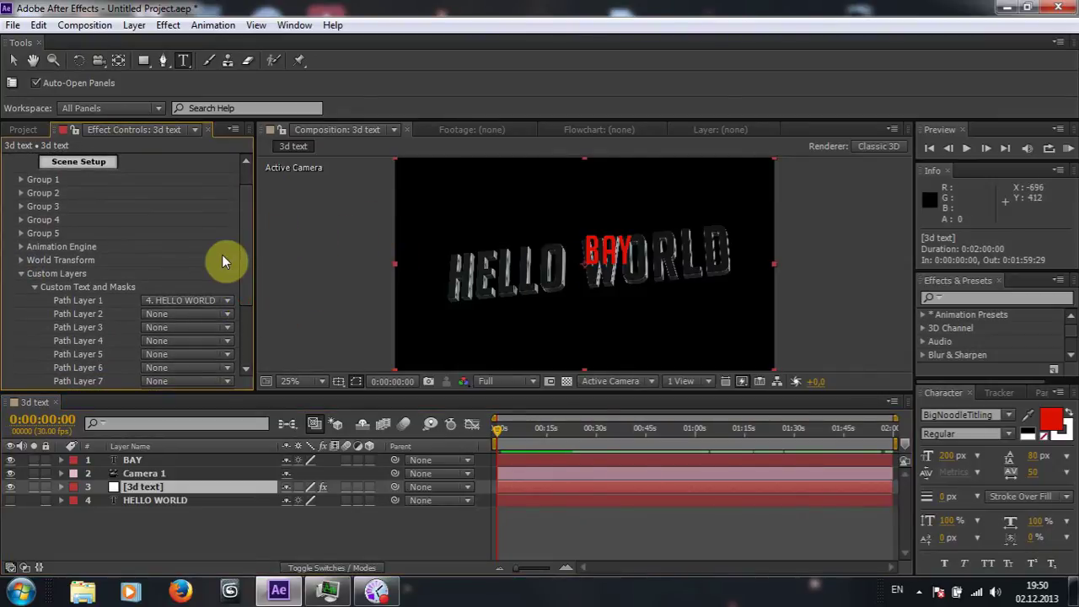
pyautogui.scroll(-1, 247, 263)
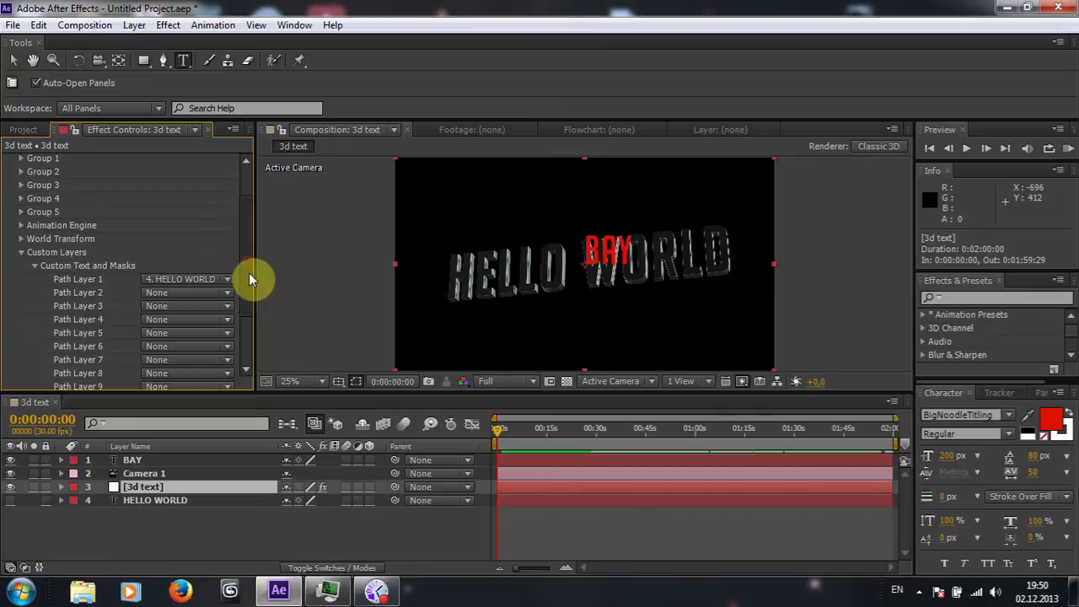
pyautogui.click(182, 285)
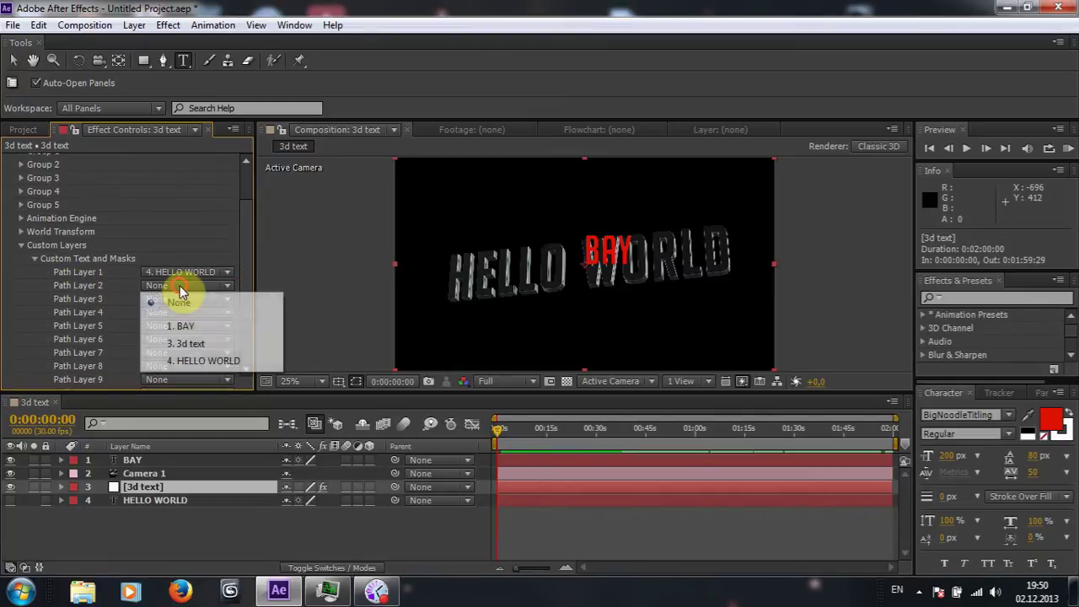
pyautogui.click(180, 326)
pyautogui.scroll(2, 246, 253)
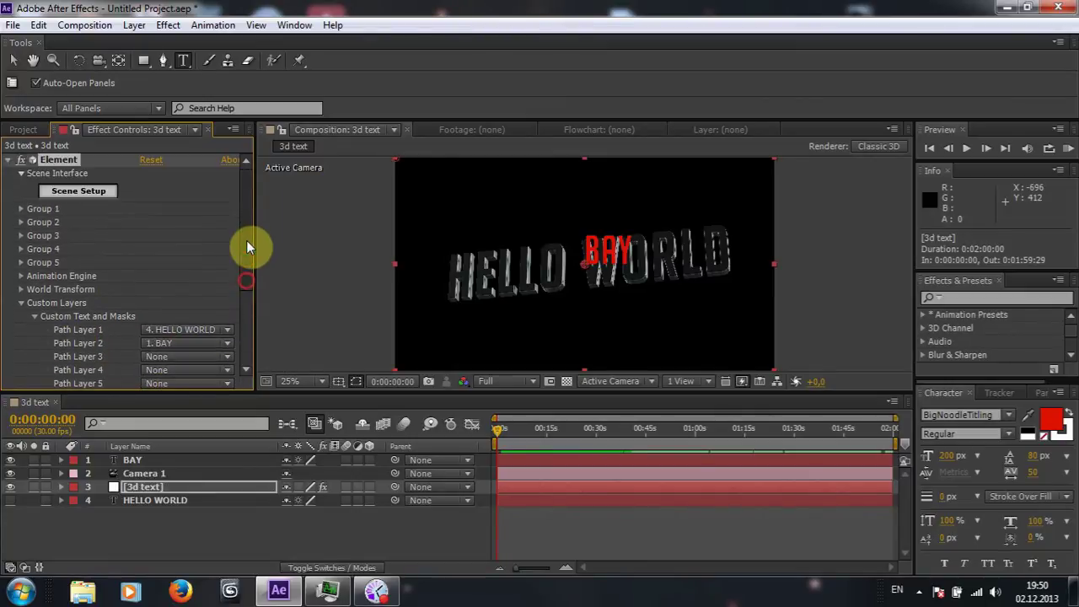
# Add a second extrusion model in Element's Scene Setup and set its path to Custom Path 2
pyautogui.click(93, 192)
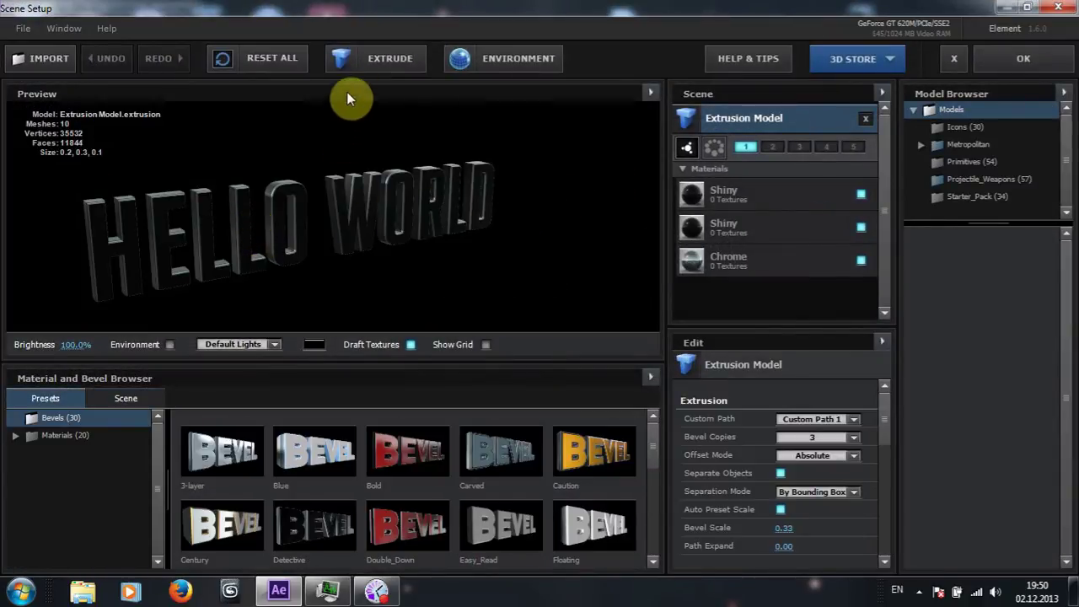
pyautogui.click(360, 72)
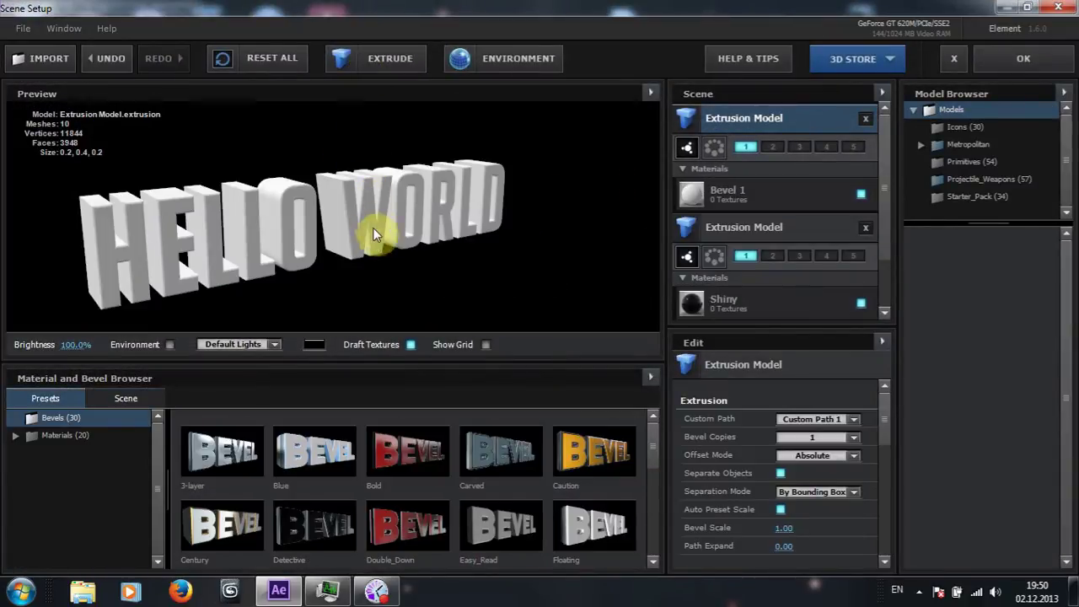
pyautogui.moveTo(373, 241)
pyautogui.mouseDown()
pyautogui.moveTo(333, 255)
pyautogui.moveTo(341, 250)
pyautogui.mouseUp()
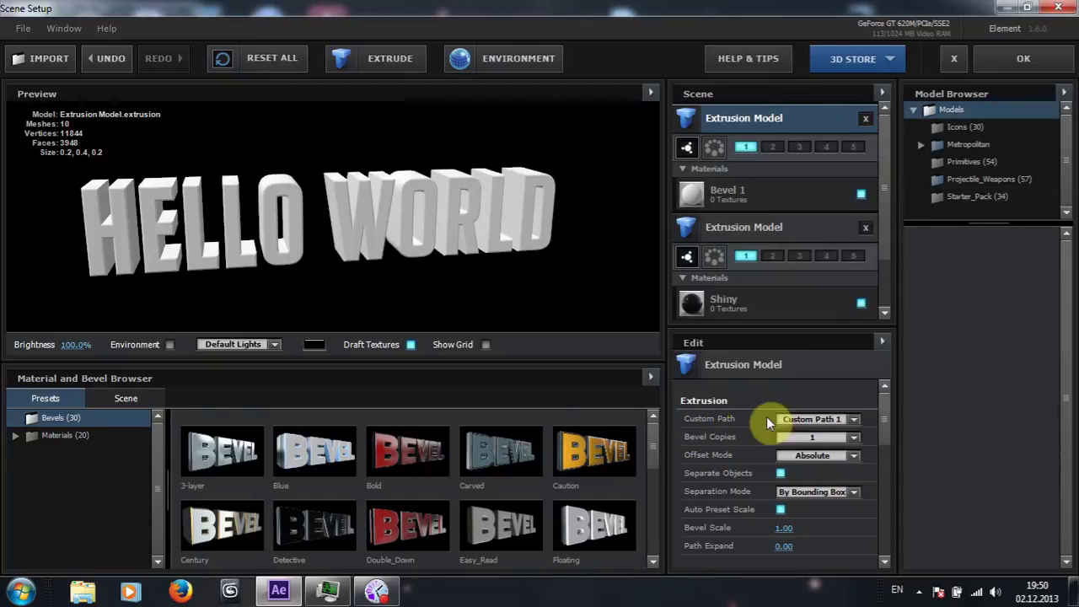
pyautogui.click(847, 419)
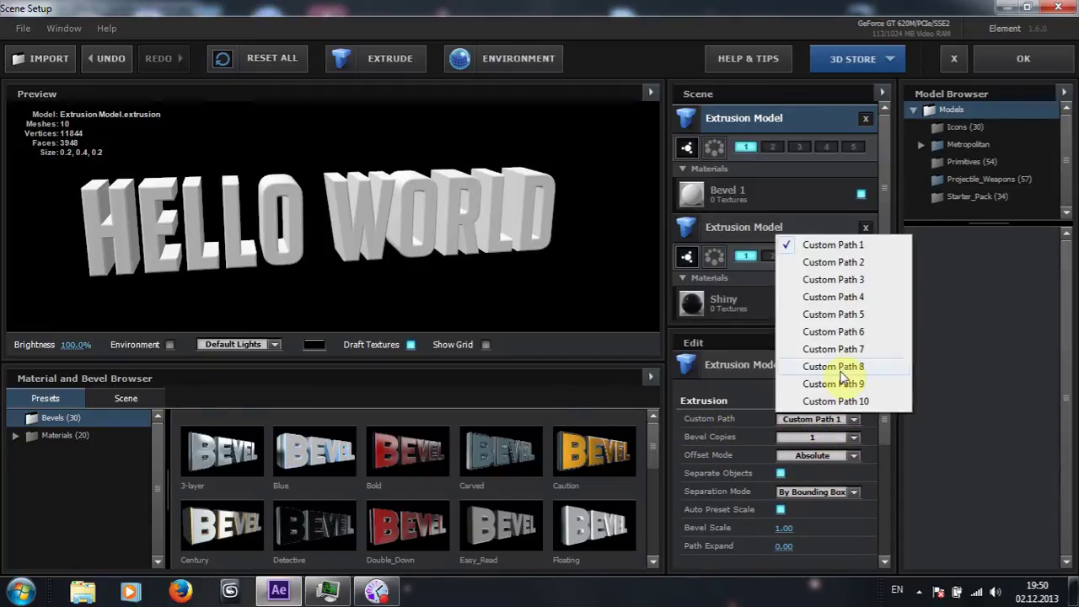
pyautogui.click(838, 262)
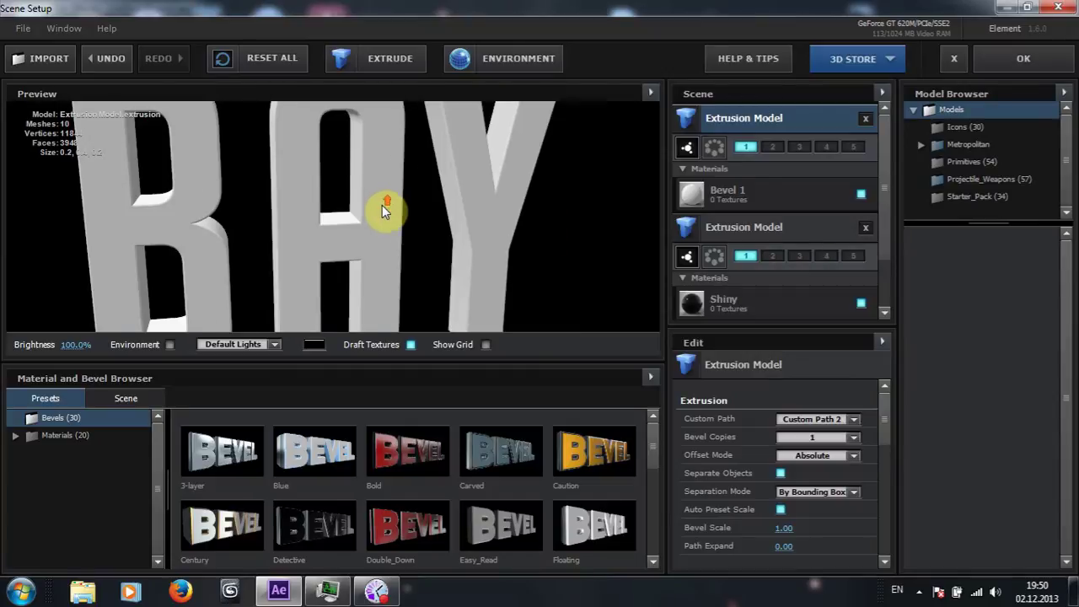
# Apply the Detective bevel preset to the BAY model, assign it to group 2, and accept the scene setup
pyautogui.moveTo(382, 204); pyautogui.dragTo(322, 235)
pyautogui.doubleClick(279, 514)
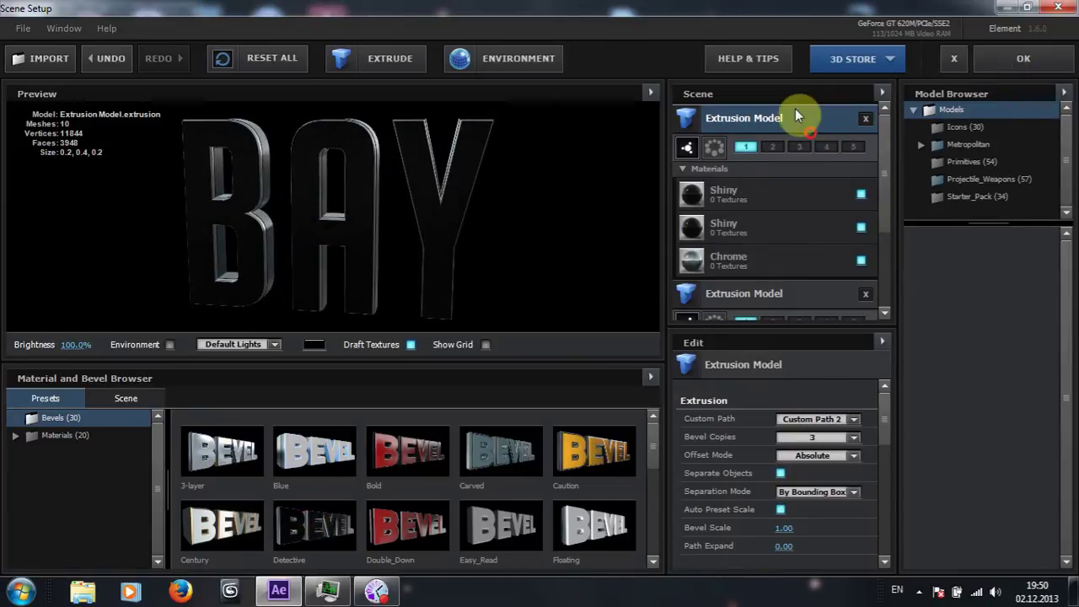
pyautogui.click(772, 148)
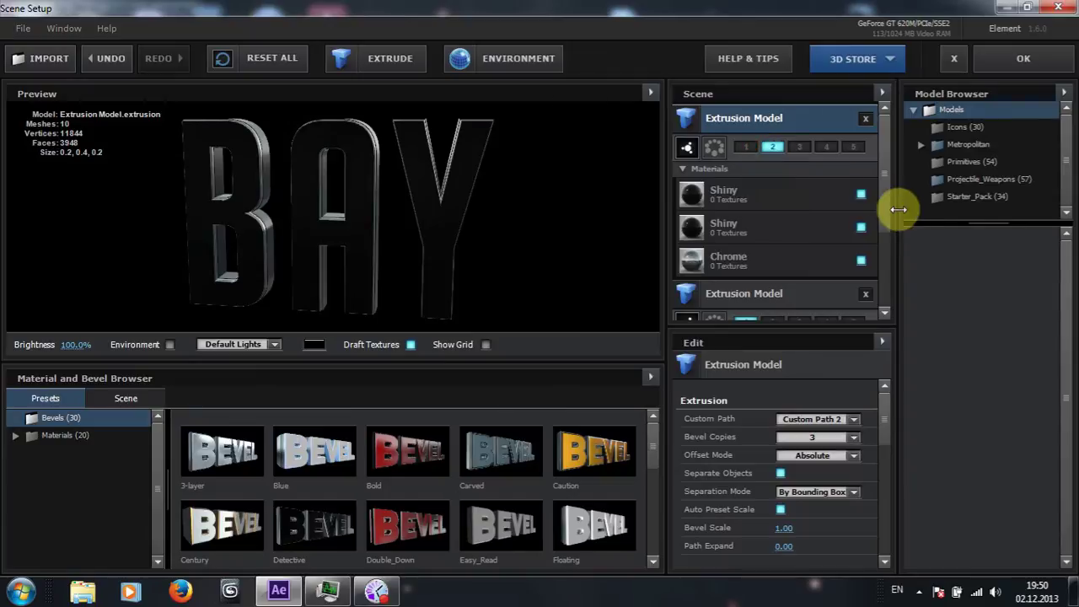
pyautogui.scroll(-1, 881, 219)
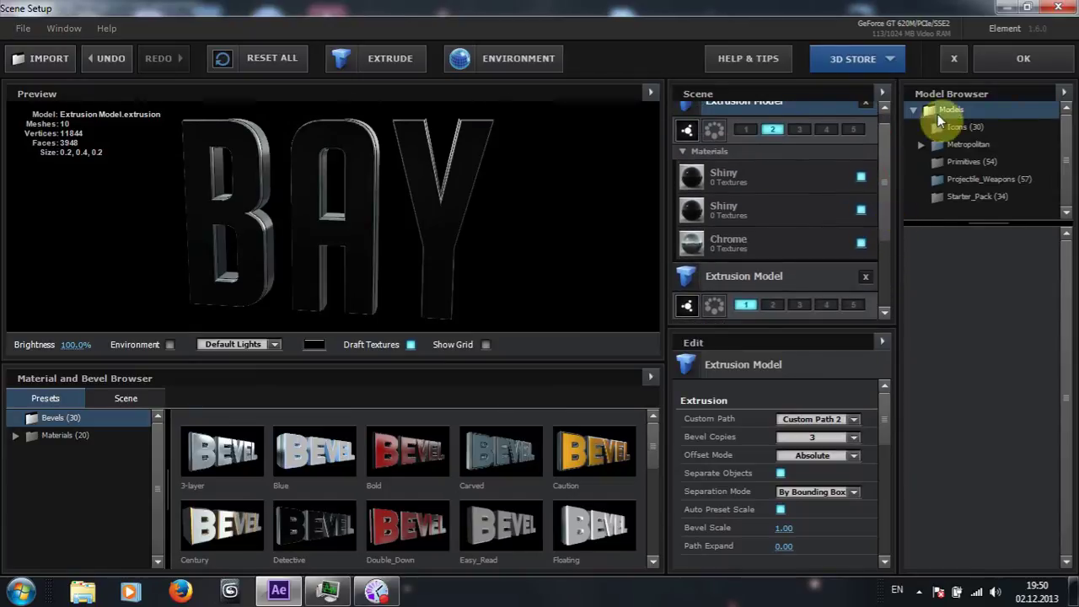
pyautogui.click(1026, 59)
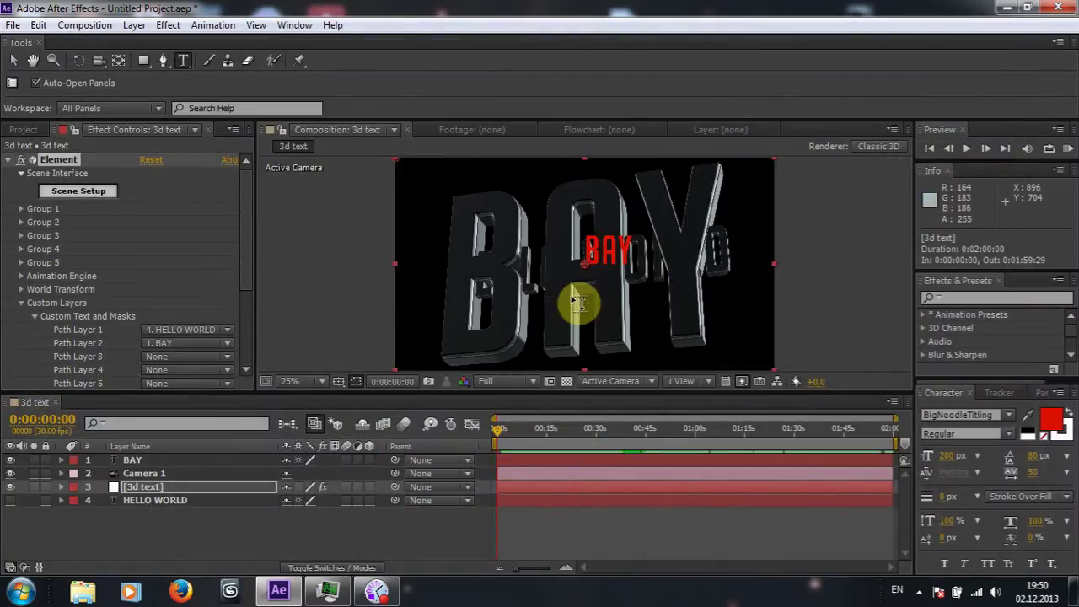
# Hide the flat BAY text layer and set Group 2's Particle Size to 5 in the Element effect
pyautogui.click(11, 460)
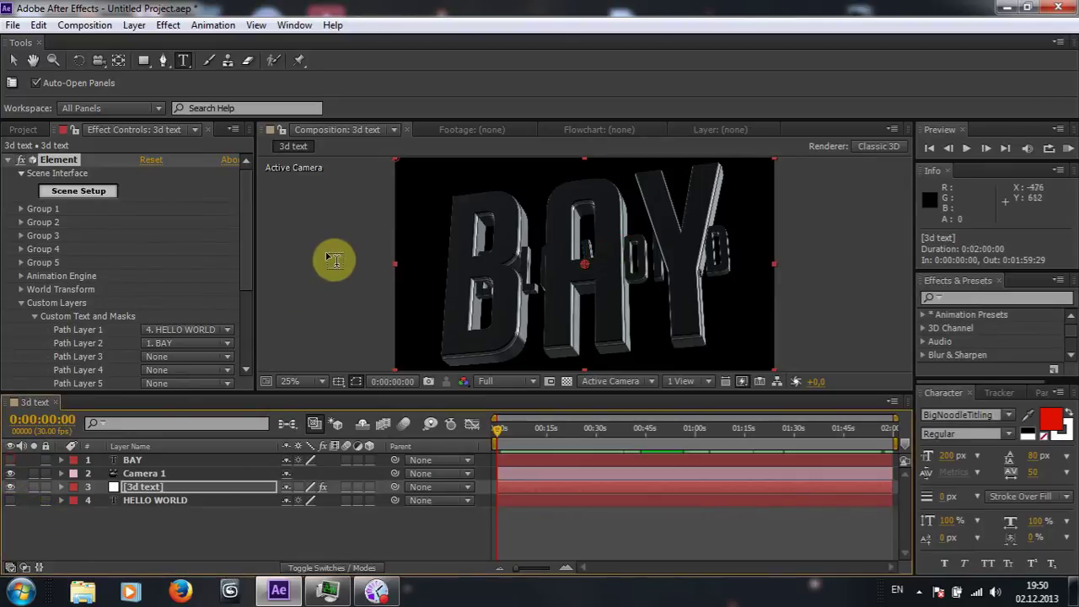
pyautogui.click(21, 304)
pyautogui.click(21, 221)
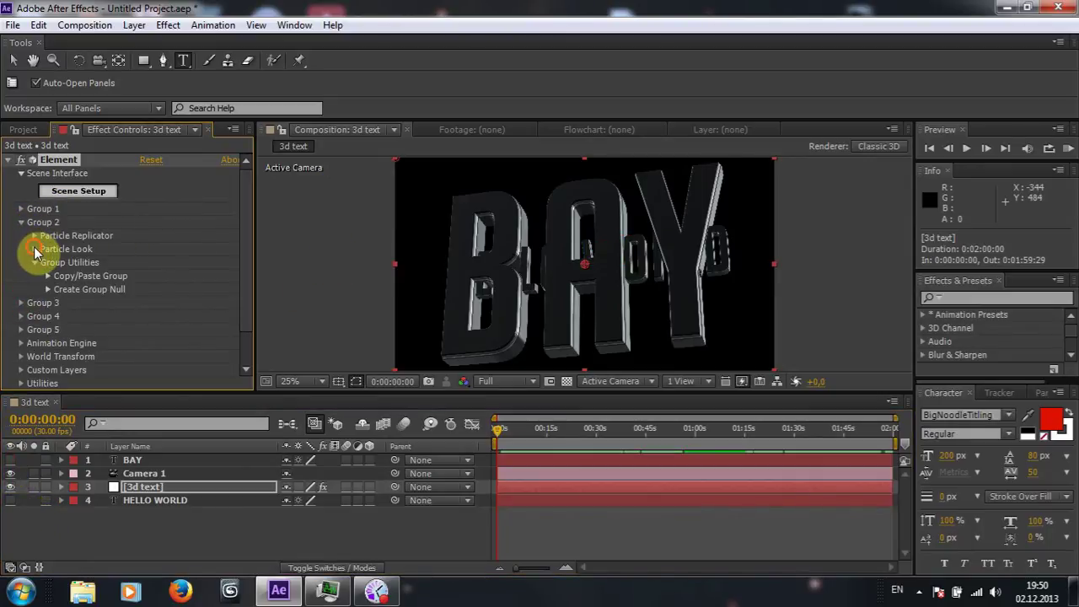
pyautogui.click(34, 249)
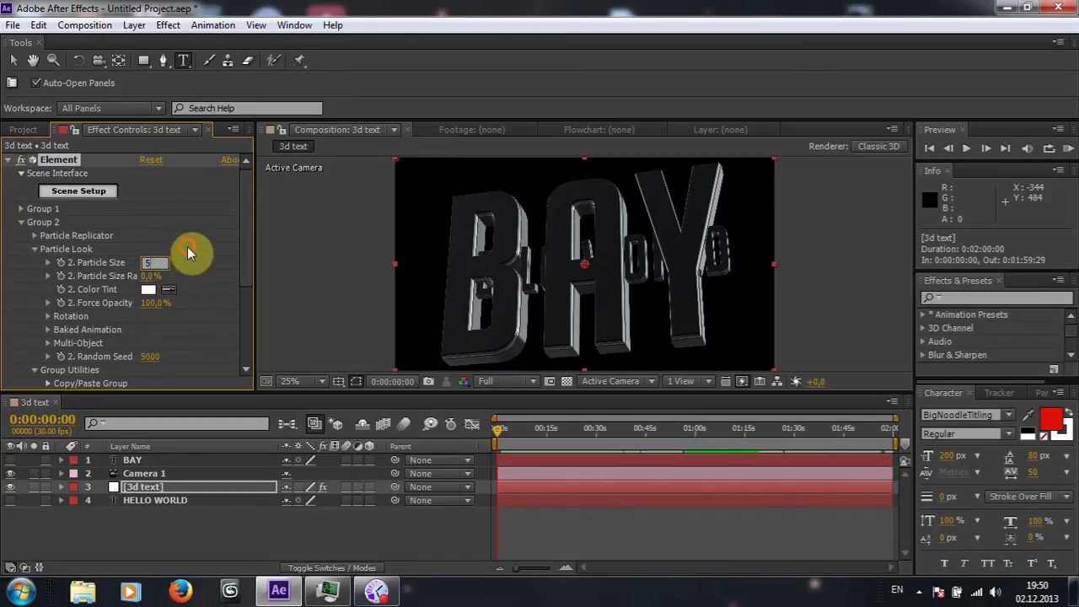
pyautogui.write('5')
pyautogui.click(187, 251)
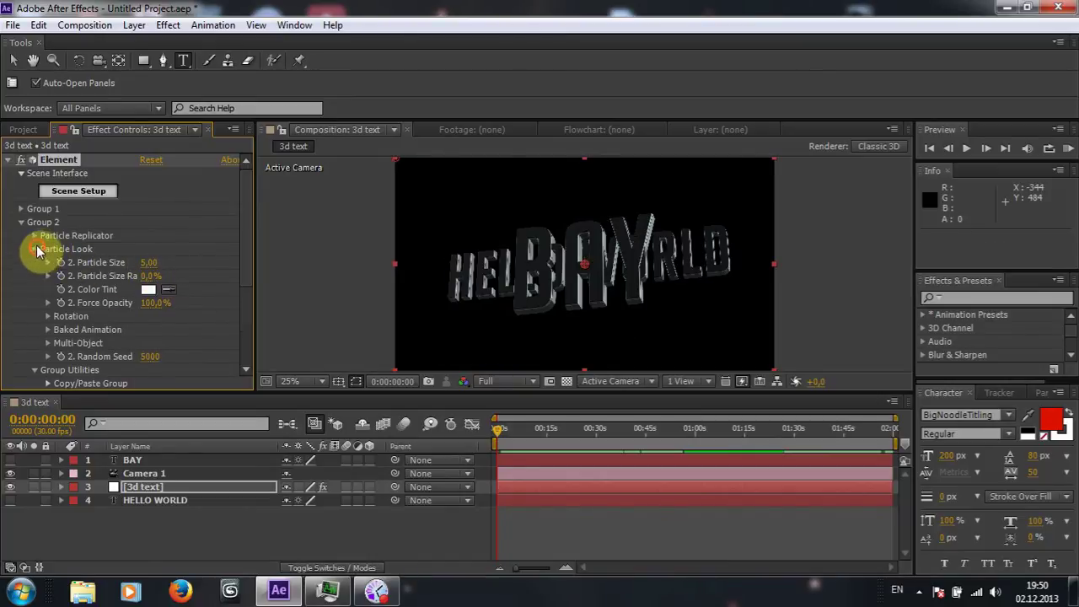
# Move Group 2's BAY text below HELLO WORLD by placing its Particle Replicator Position XY point at about 940, 672
pyautogui.click(35, 249)
pyautogui.click(34, 235)
pyautogui.click(149, 300)
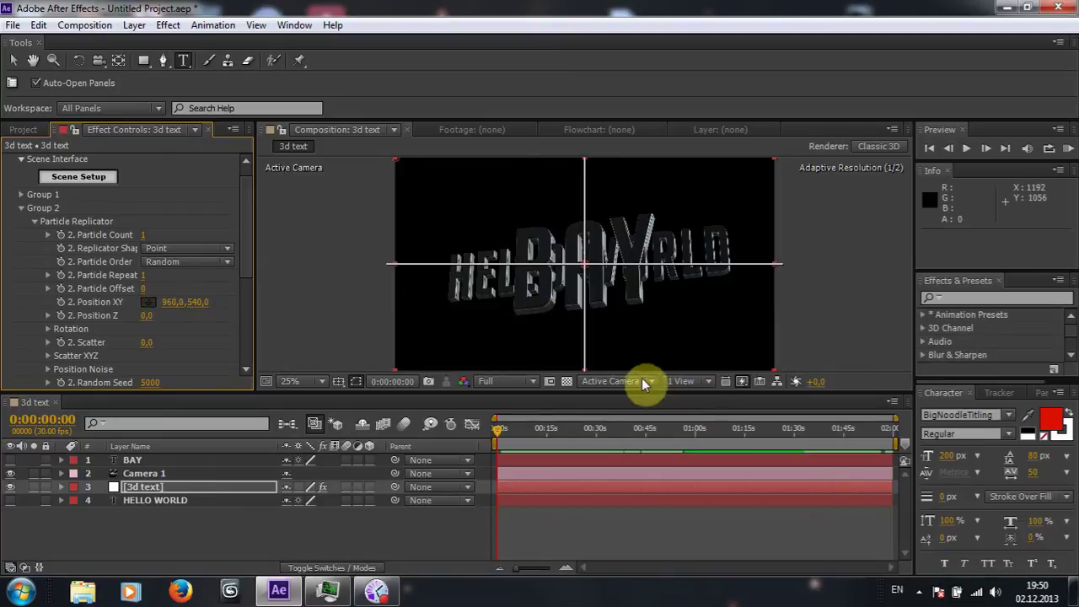
pyautogui.click(565, 341)
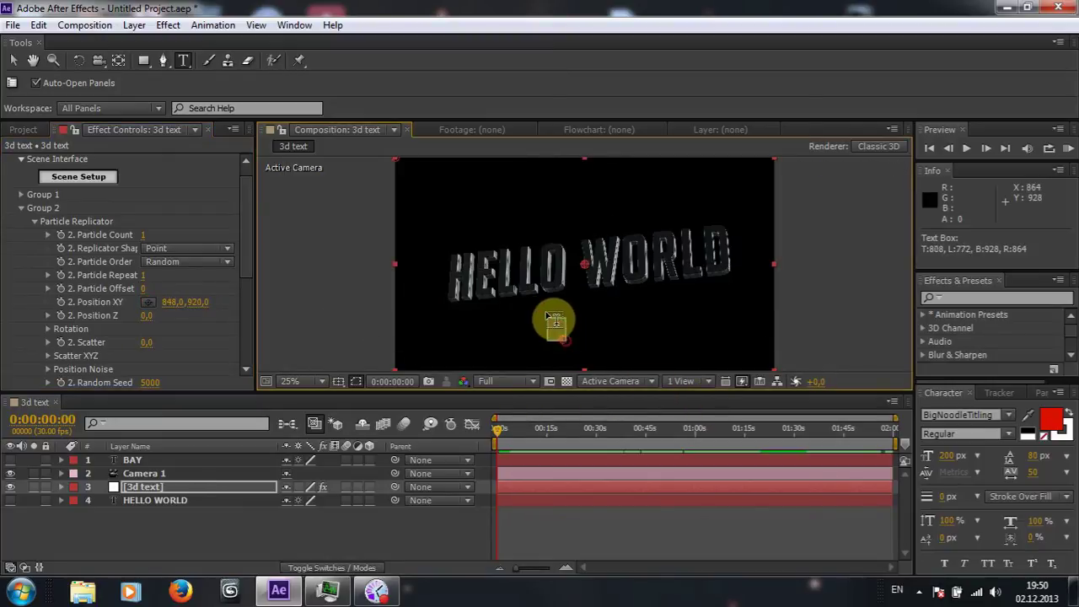
pyautogui.click(566, 343)
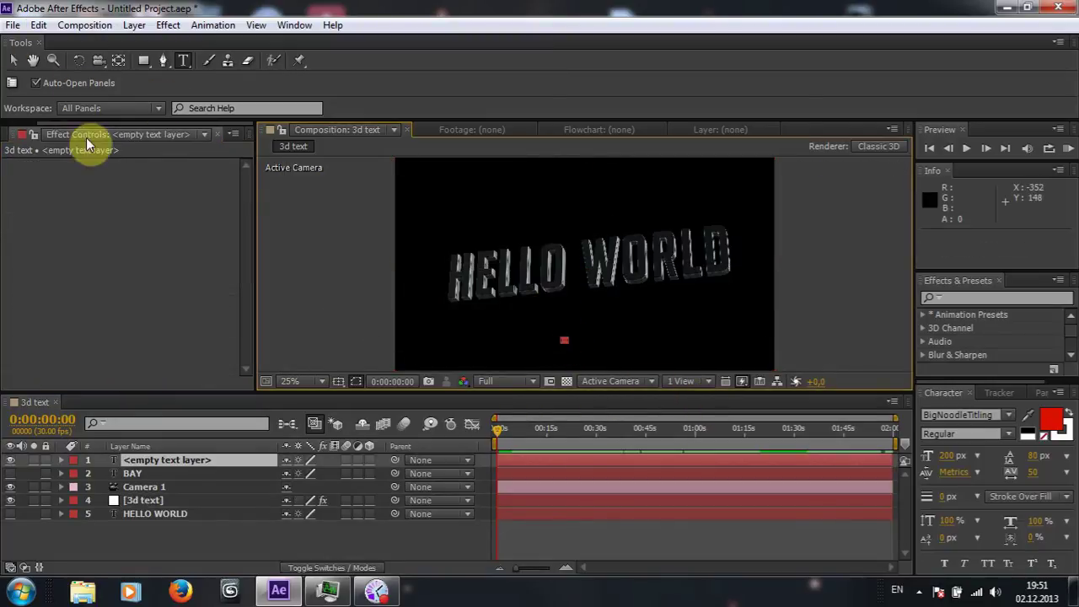
pyautogui.press('Escape')
pyautogui.click(15, 61)
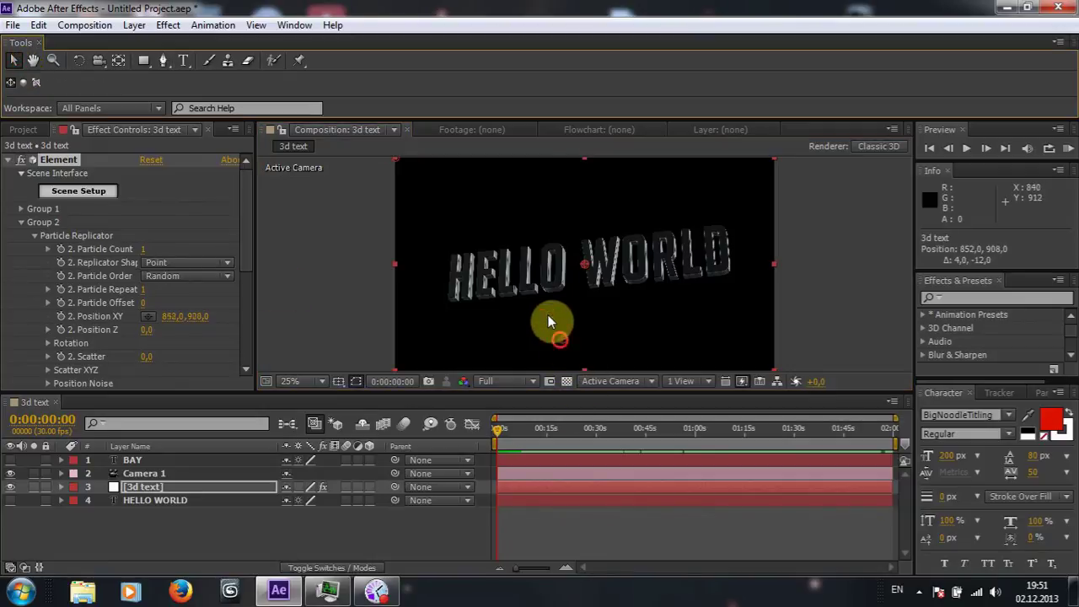
pyautogui.moveTo(548, 320); pyautogui.dragTo(577, 289)
# Orbit Camera 1 around the HELLO WORLD and BAY texts to a position of about 239, 233, -1249
pyautogui.click(97, 60)
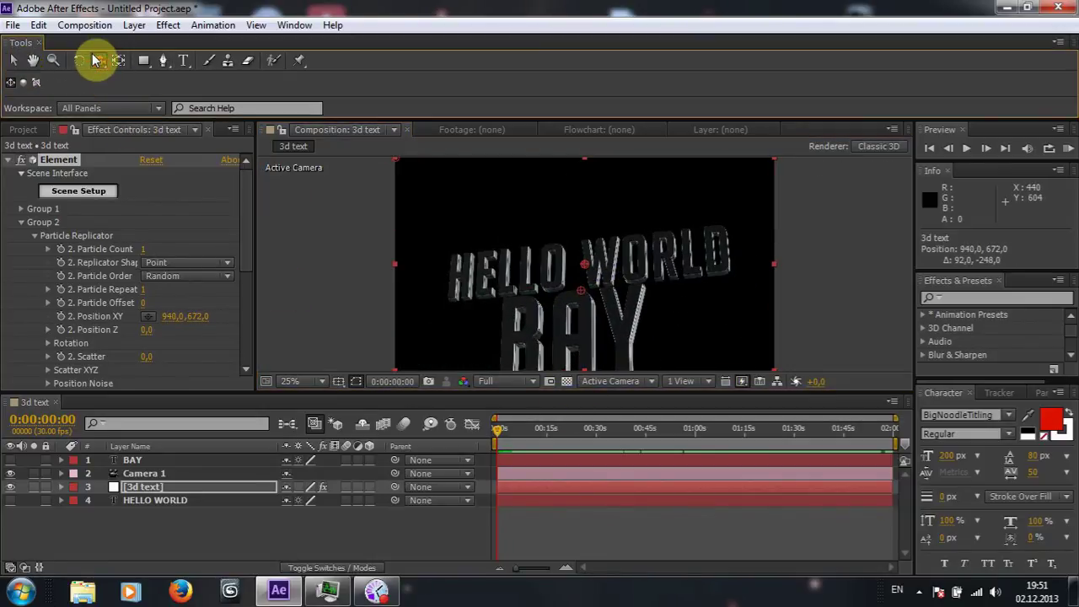
pyautogui.moveTo(620, 347)
pyautogui.mouseDown()
pyautogui.moveTo(698, 343)
pyautogui.moveTo(607, 349)
pyautogui.moveTo(620, 347)
pyautogui.moveTo(633, 313)
pyautogui.moveTo(590, 339)
pyautogui.moveTo(547, 340)
pyautogui.moveTo(534, 315)
pyautogui.moveTo(594, 310)
pyautogui.moveTo(548, 308)
pyautogui.moveTo(615, 332)
pyautogui.moveTo(603, 337)
pyautogui.mouseUp()
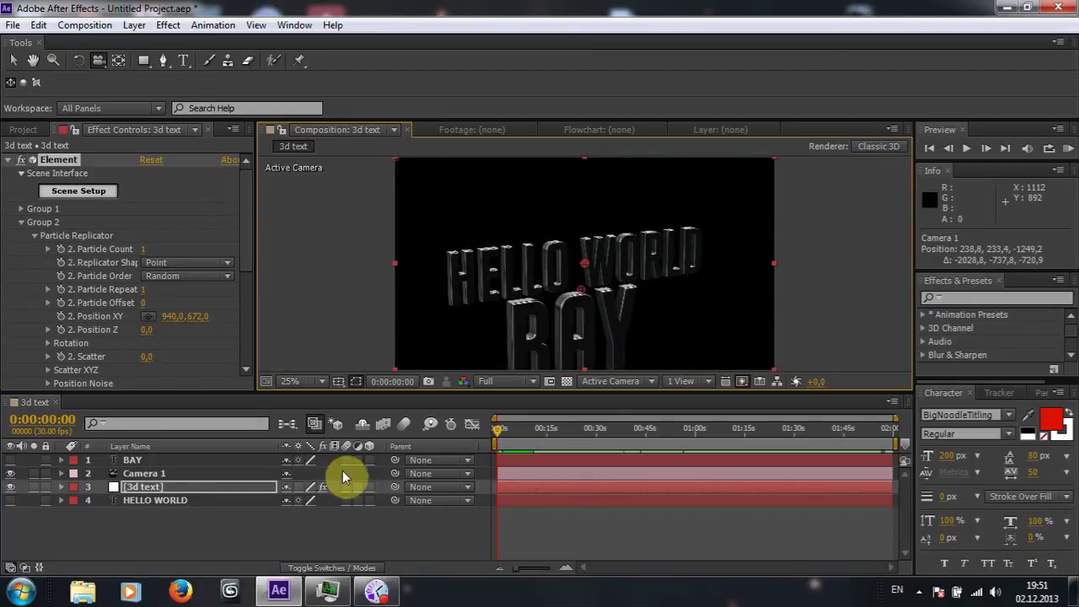